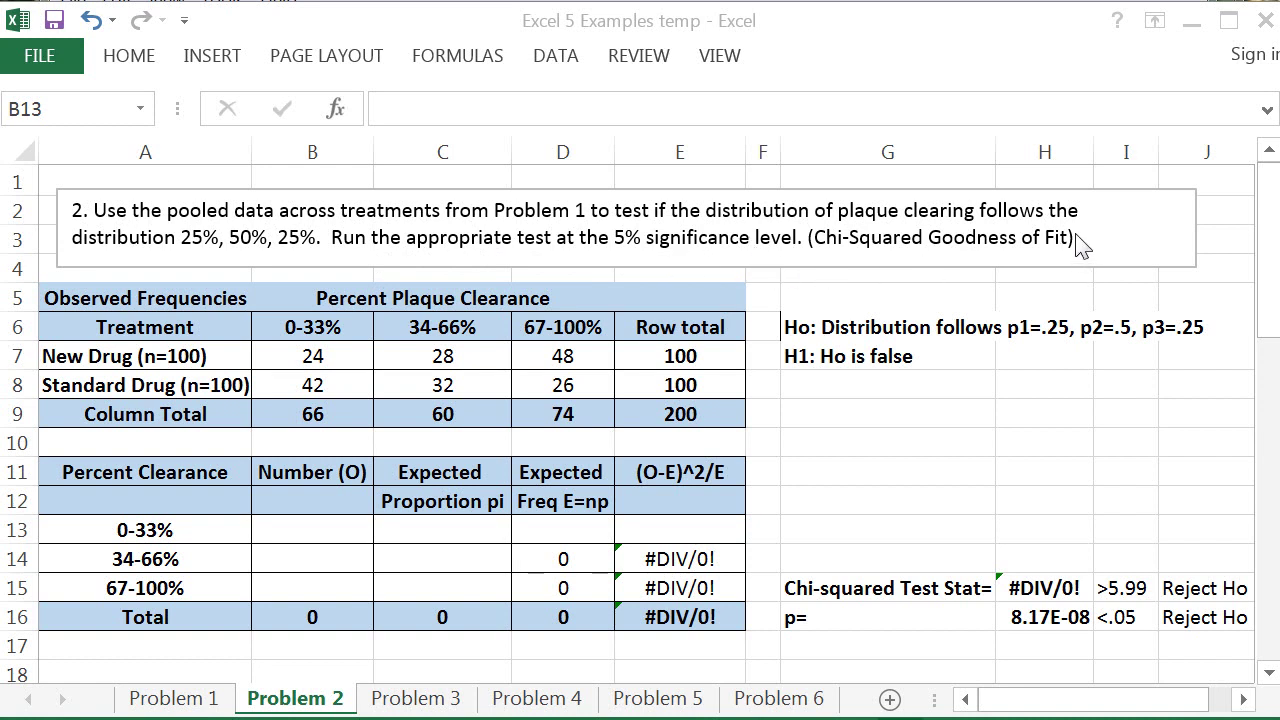
Review the test named in the problem statement, the hypotheses in G6 and G7, and the chi-squared test statistic label
{"action": "key", "text": "shift+Down"}
{"action": "key", "text": "shift+Down"}
{"action": "key", "text": "shift+Right"}
{"action": "left_click_drag", "start_coordinate": [1085, 241], "coordinate": [806, 242]}
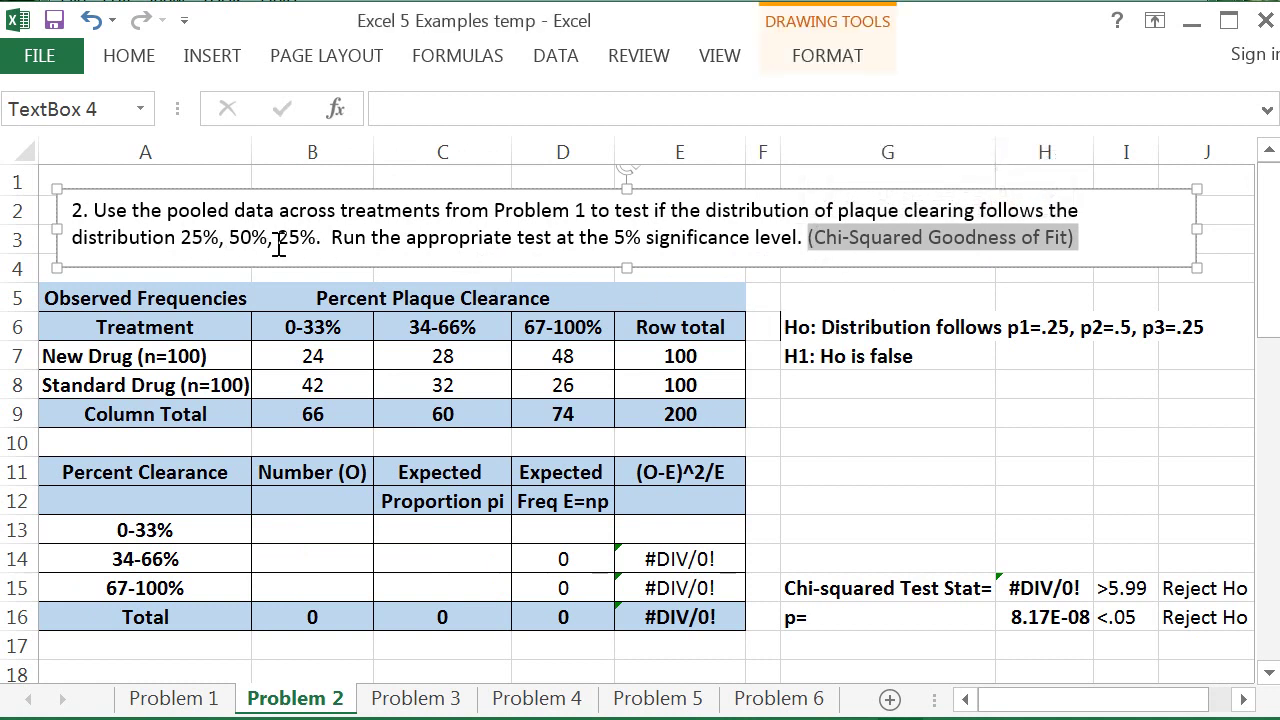
{"action": "left_click", "coordinate": [805, 327]}
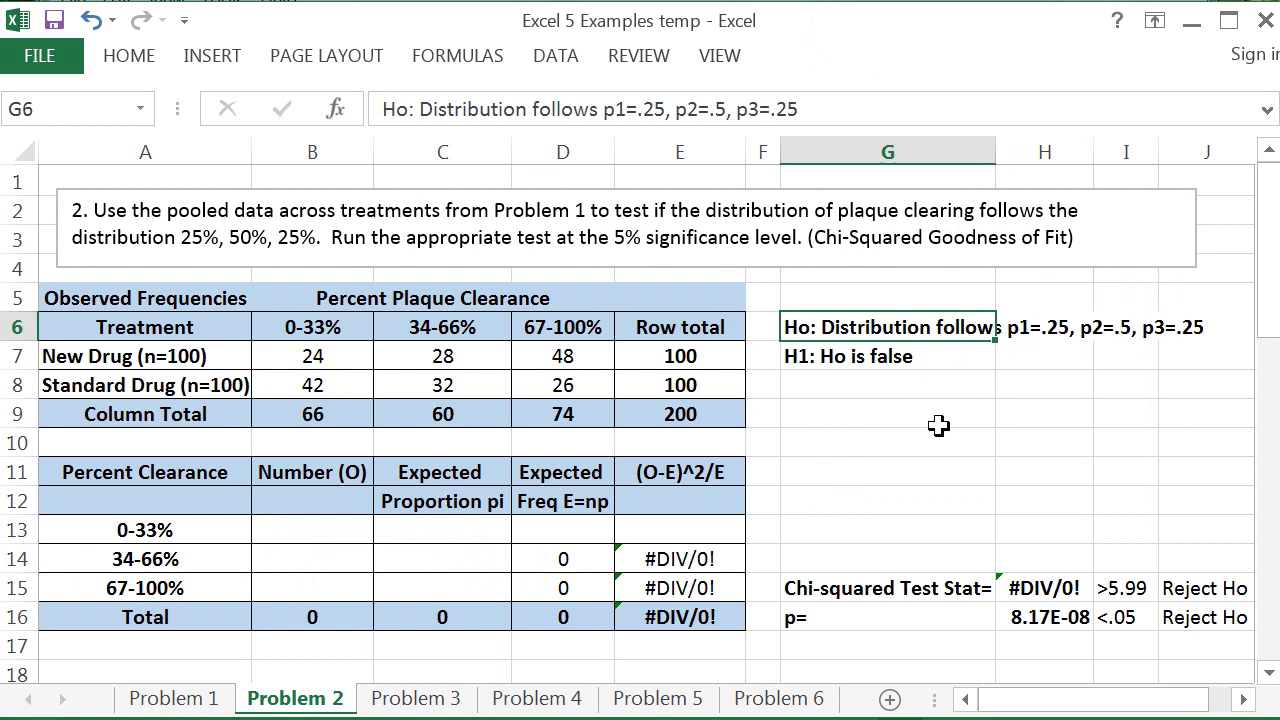
{"action": "left_click", "coordinate": [806, 356]}
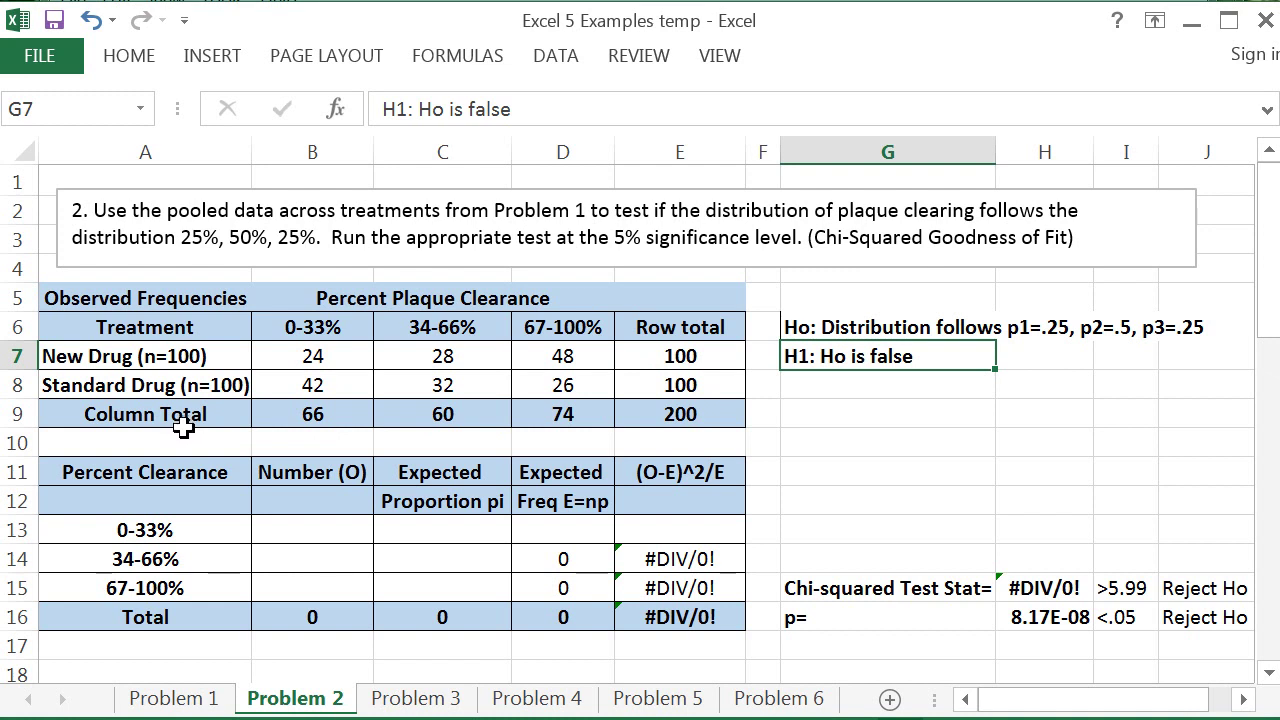
{"action": "left_click", "coordinate": [908, 592]}
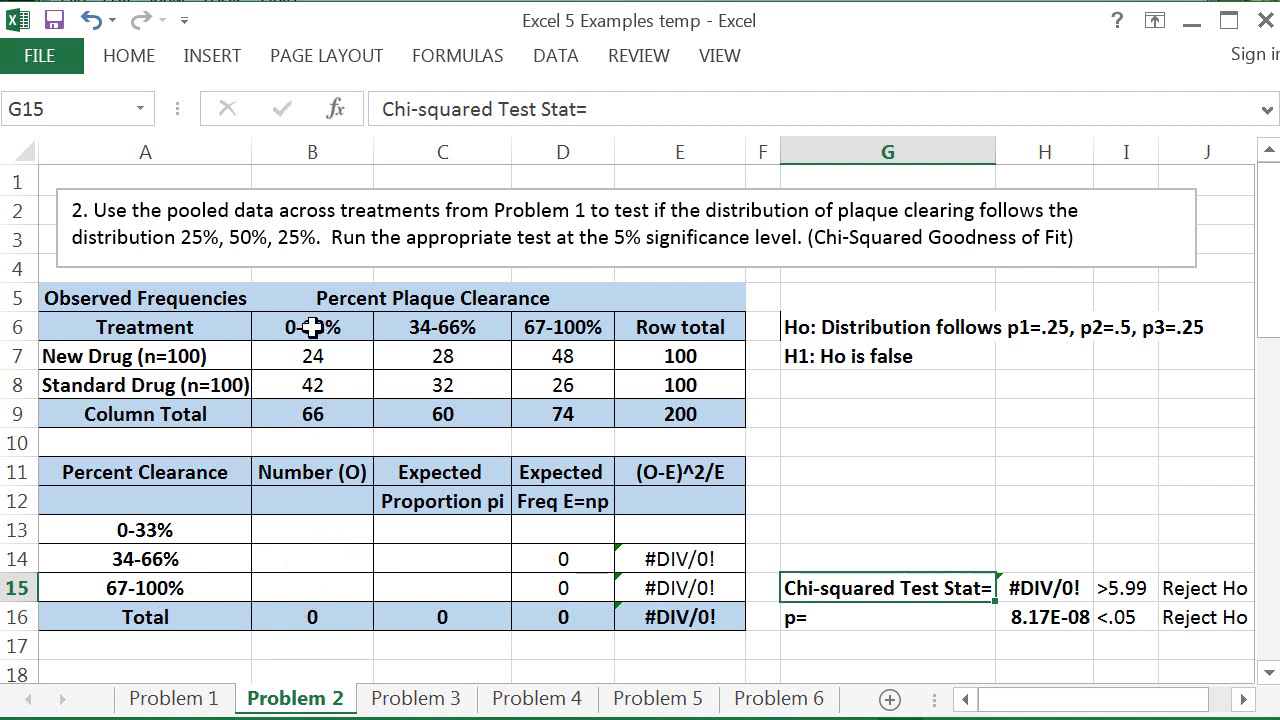
Enter the observed counts 66, 60 and 74 in B13:B15 for the three percent clearance categories
{"action": "left_click", "coordinate": [311, 533]}
{"action": "type", "text": "66"}
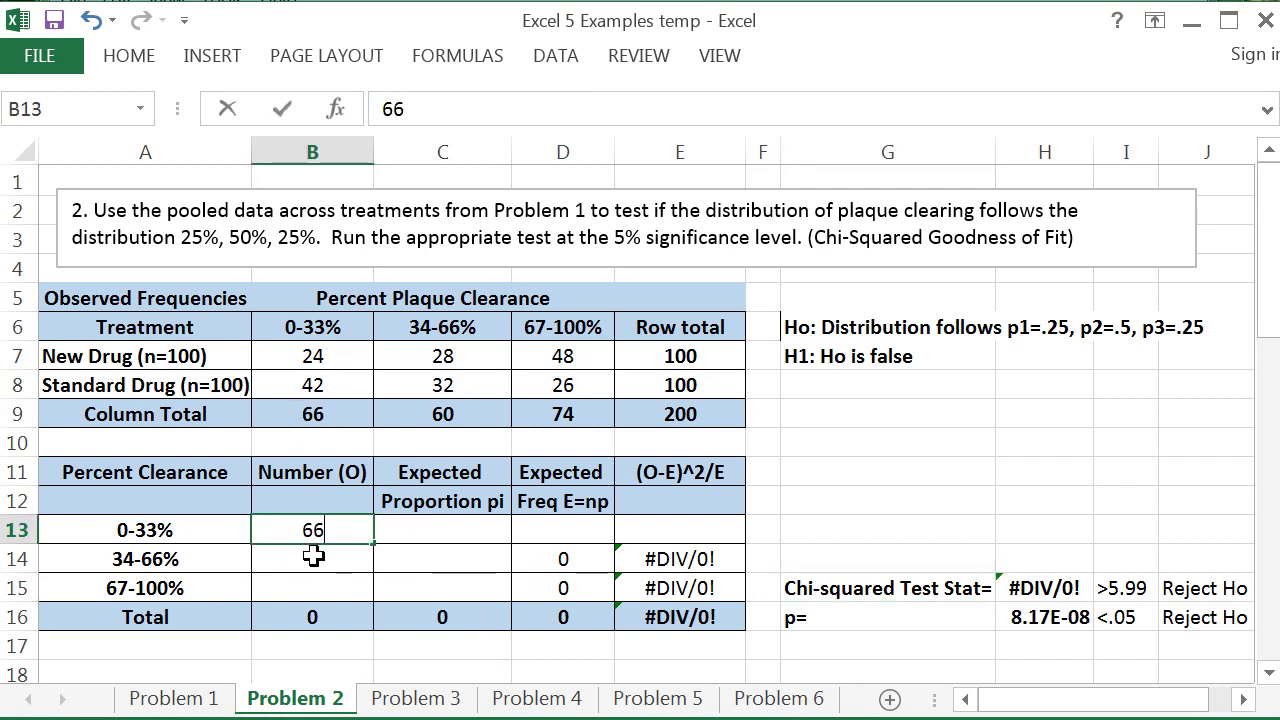
{"action": "key", "text": "Return"}
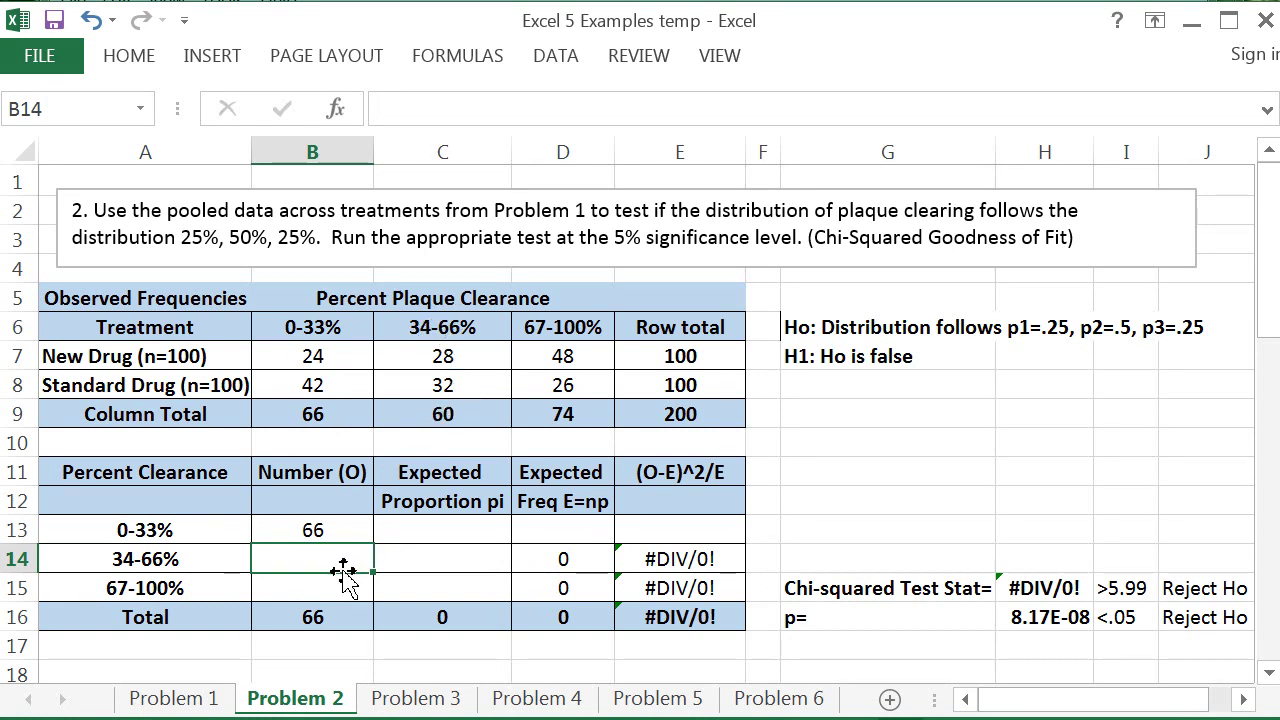
{"action": "type", "text": "60"}
{"action": "key", "text": "Return"}
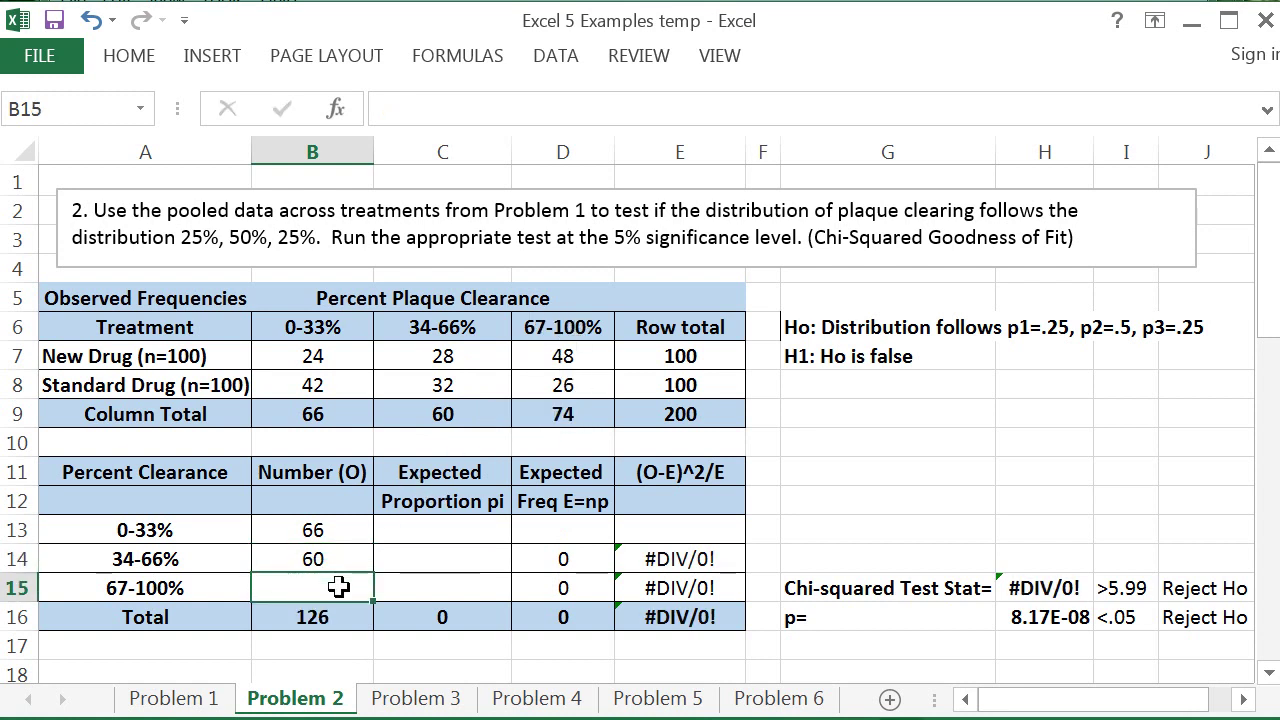
{"action": "type", "text": "74"}
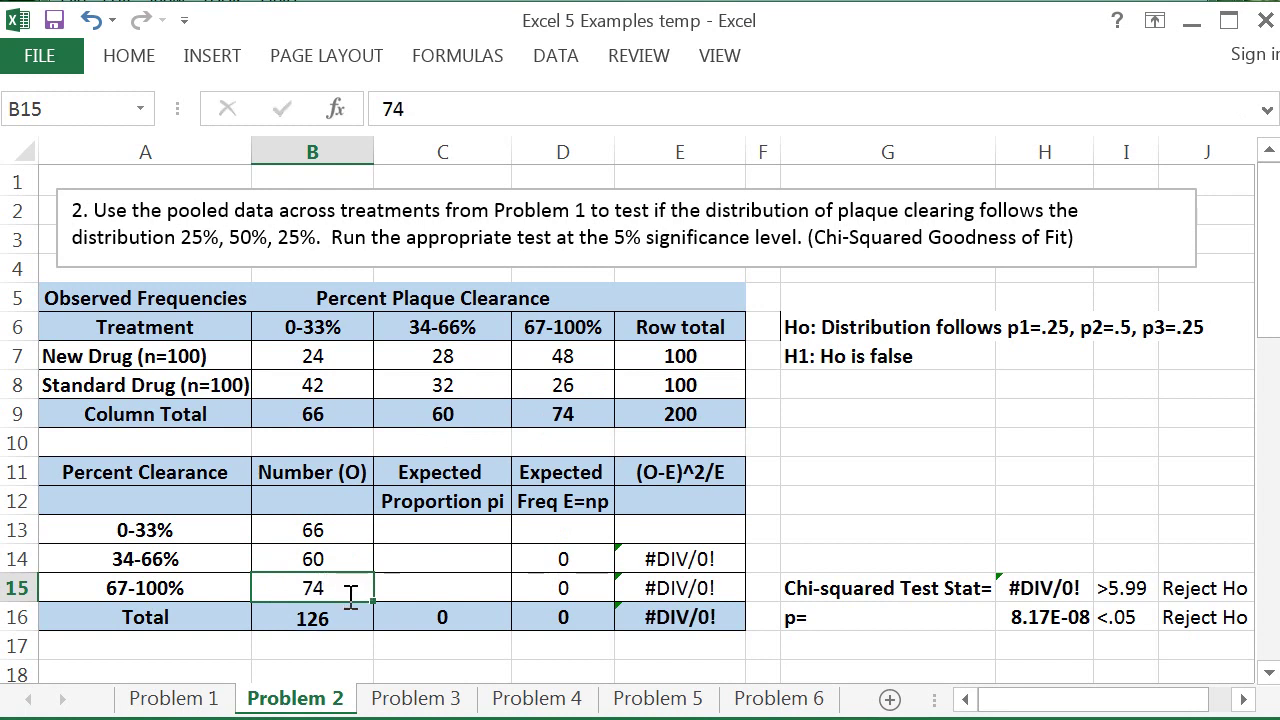
{"action": "key", "text": "Return"}
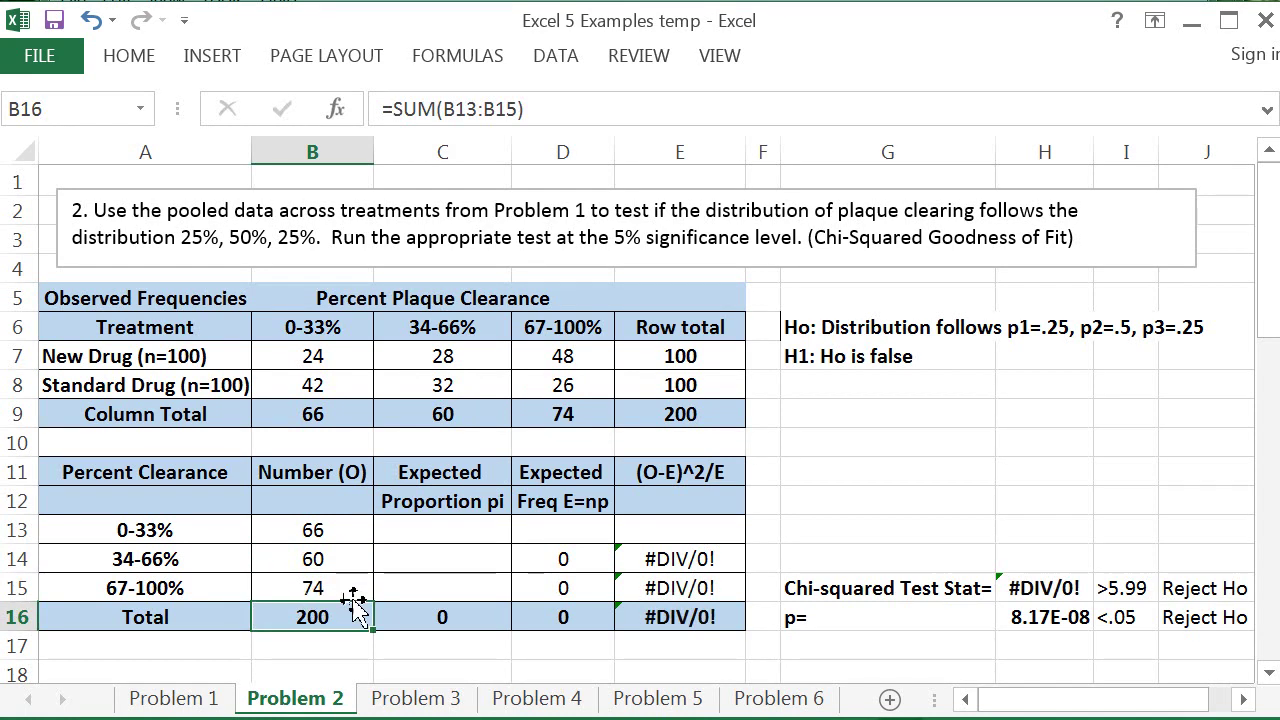
Fill in the expected proportions .25, .5 and .25 in C13:C15
{"action": "left_click", "coordinate": [441, 530]}
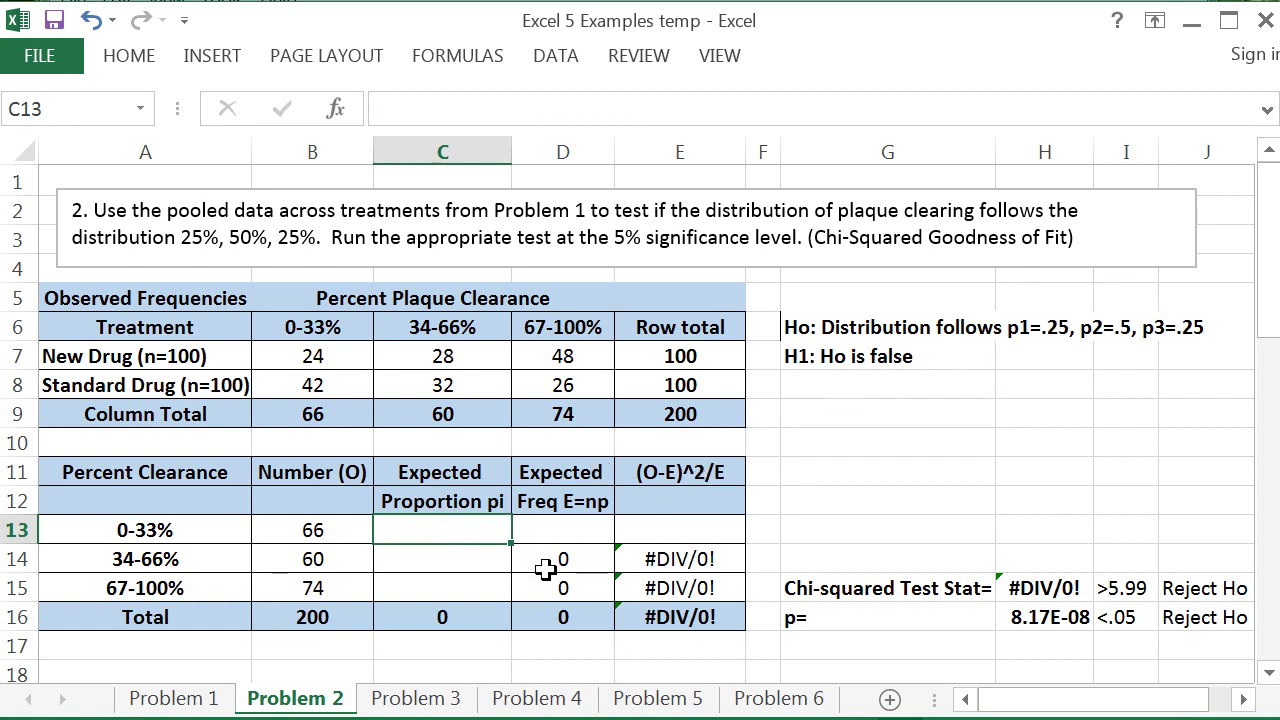
{"action": "type", "text": ".25"}
{"action": "key", "text": "Return"}
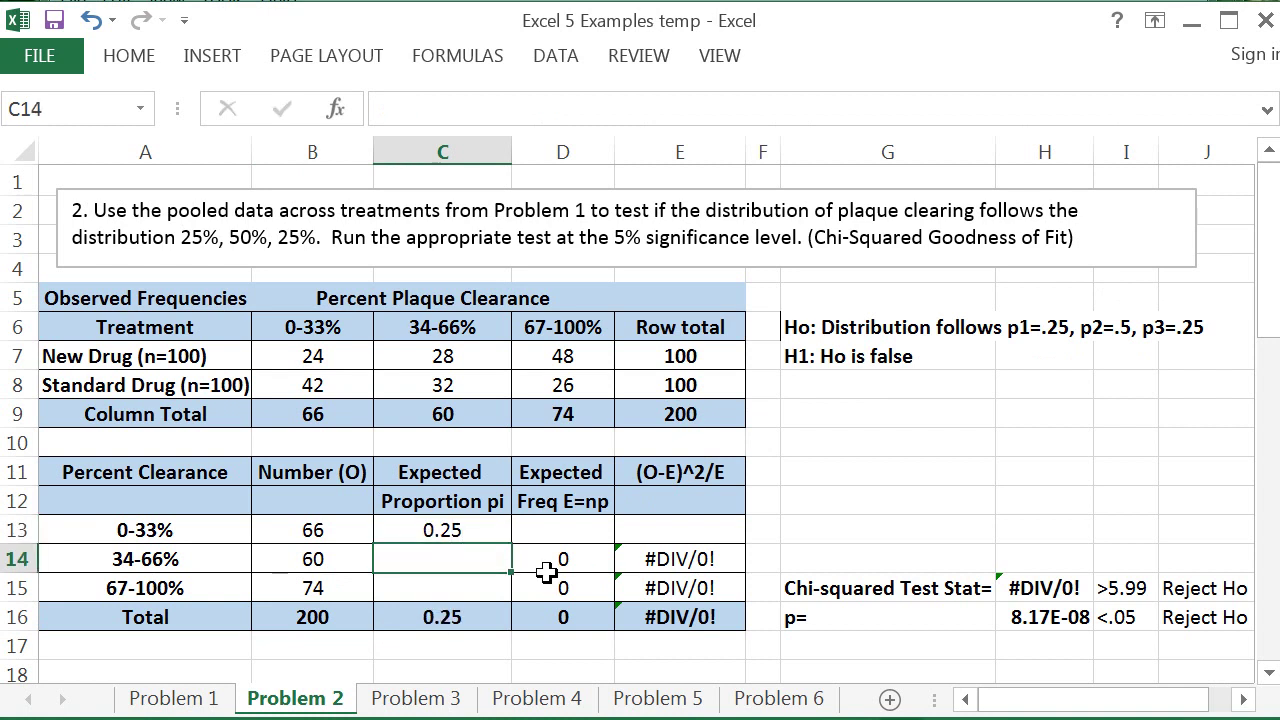
{"action": "type", "text": ".5"}
{"action": "key", "text": "Return"}
{"action": "type", "text": ".2"}
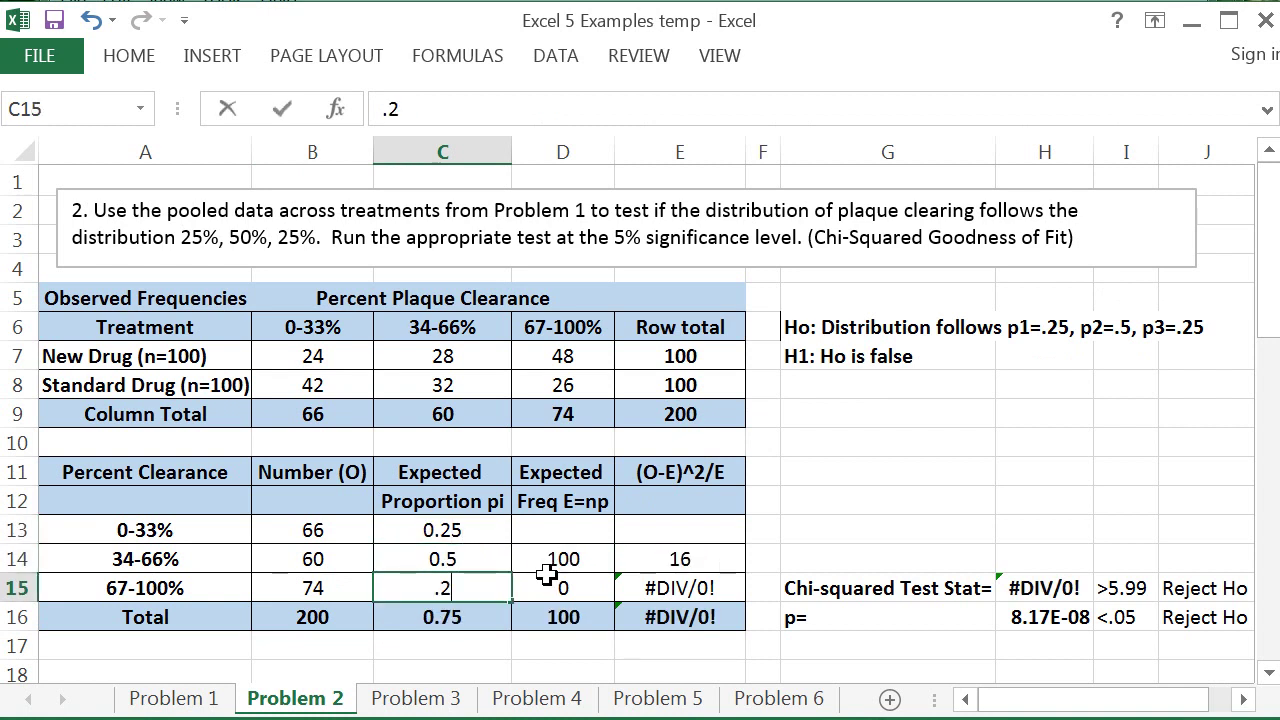
{"action": "type", "text": "5"}
{"action": "key", "text": "Return"}
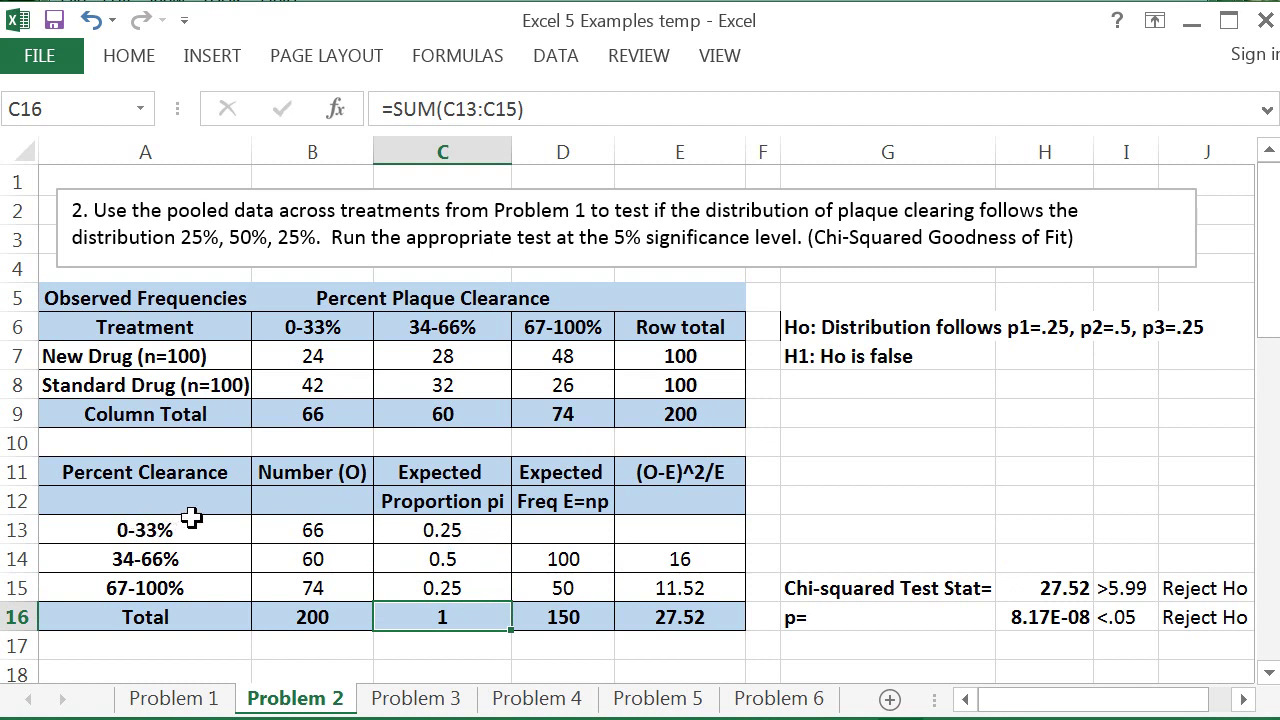
Calculate the 0-33% expected frequency in D13 with =E9*C13, and check the matching formula for the 67-100% row
{"action": "left_click", "coordinate": [570, 525]}
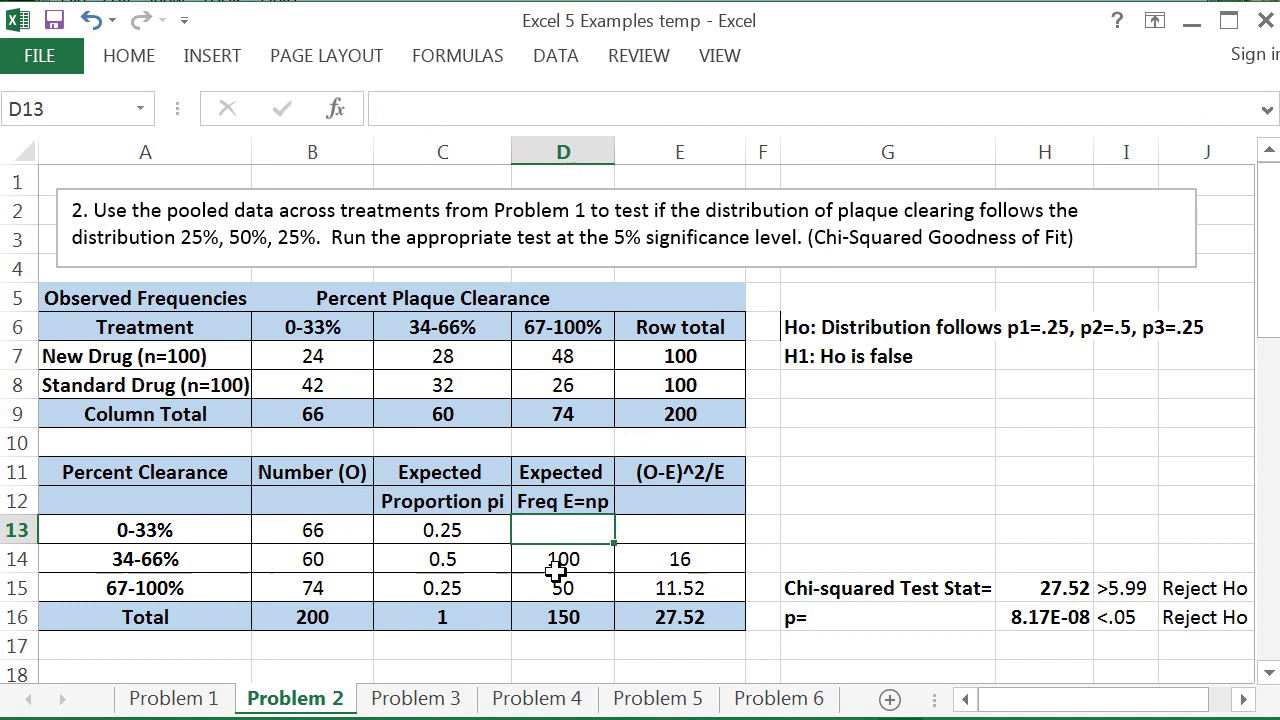
{"action": "type", "text": "="}
{"action": "left_click", "coordinate": [679, 413]}
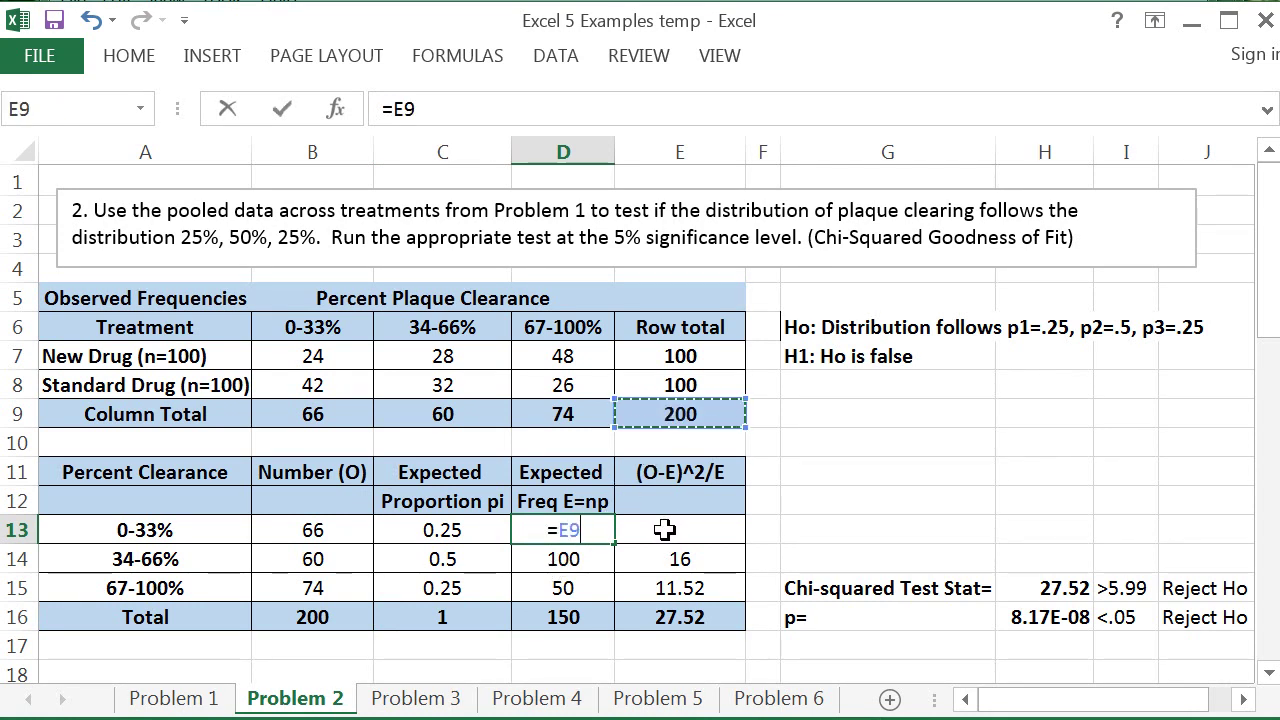
{"action": "type", "text": "*"}
{"action": "left_click", "coordinate": [452, 530]}
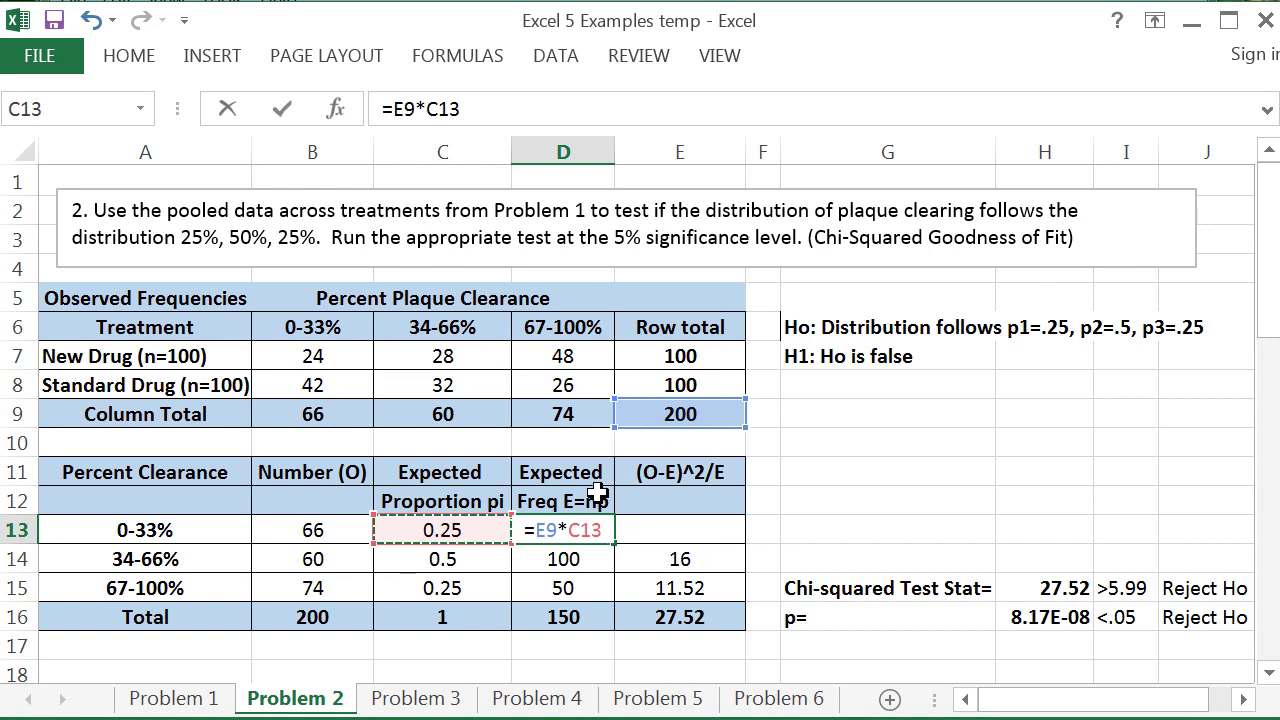
{"action": "key", "text": "Return"}
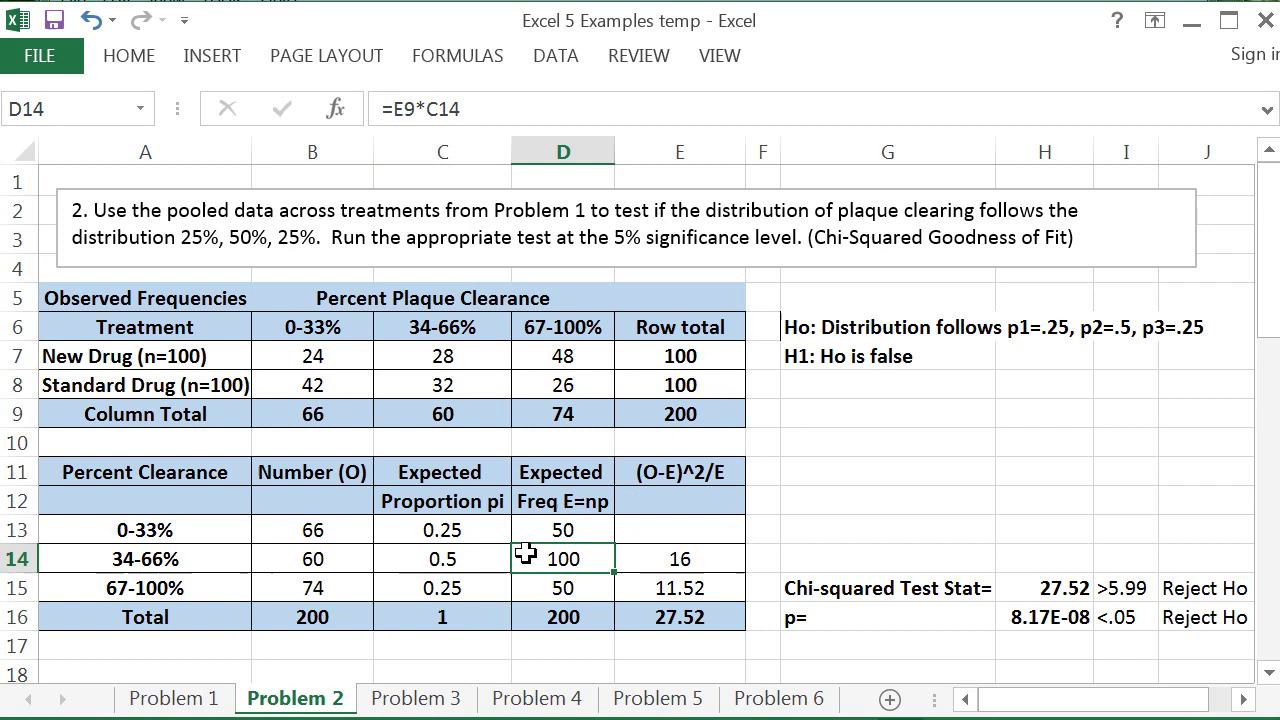
{"action": "left_click", "coordinate": [558, 592]}
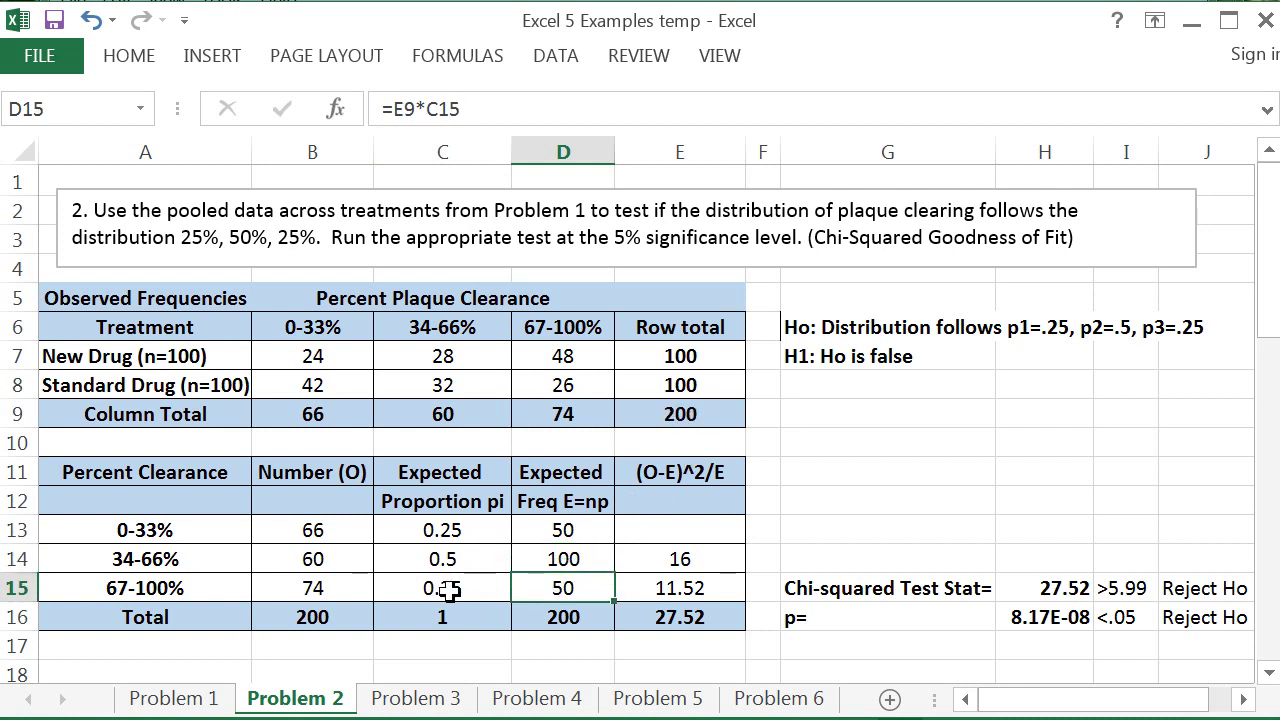
Calculate the 0-33% chi-squared contribution in E13 with the formula =(B13-D13)^2/D13
{"action": "left_click", "coordinate": [673, 531]}
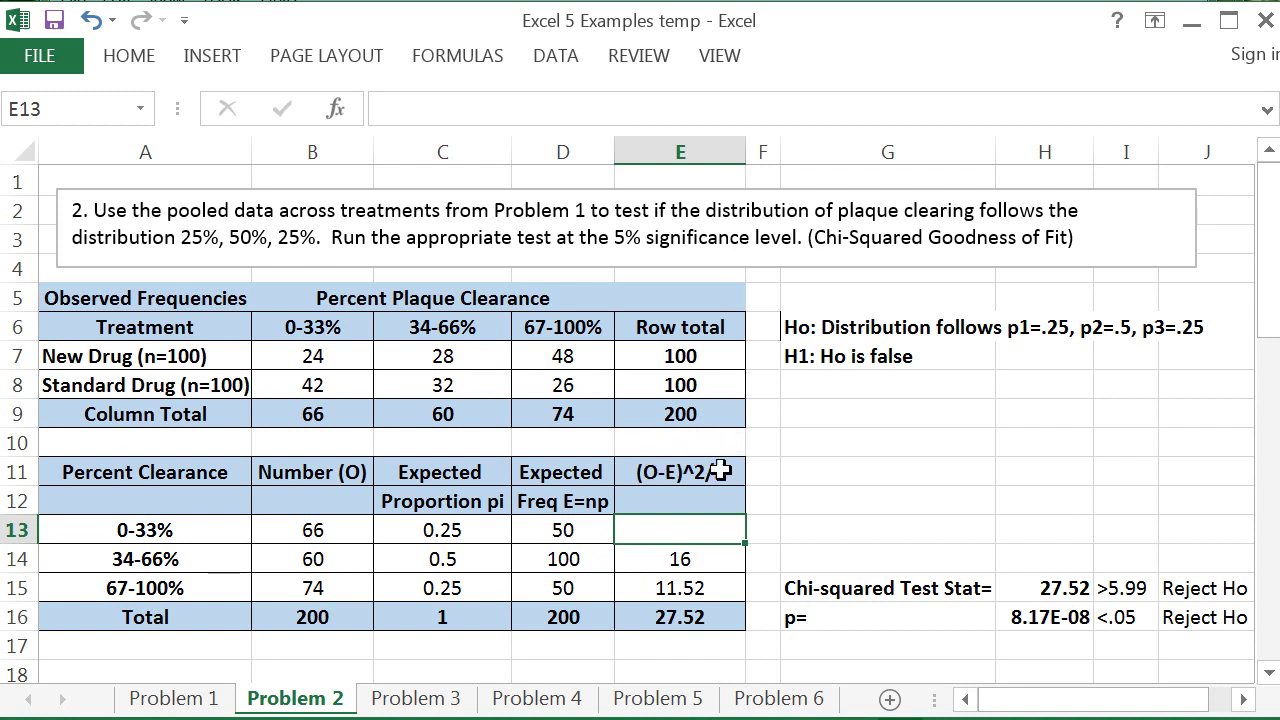
{"action": "type", "text": "="}
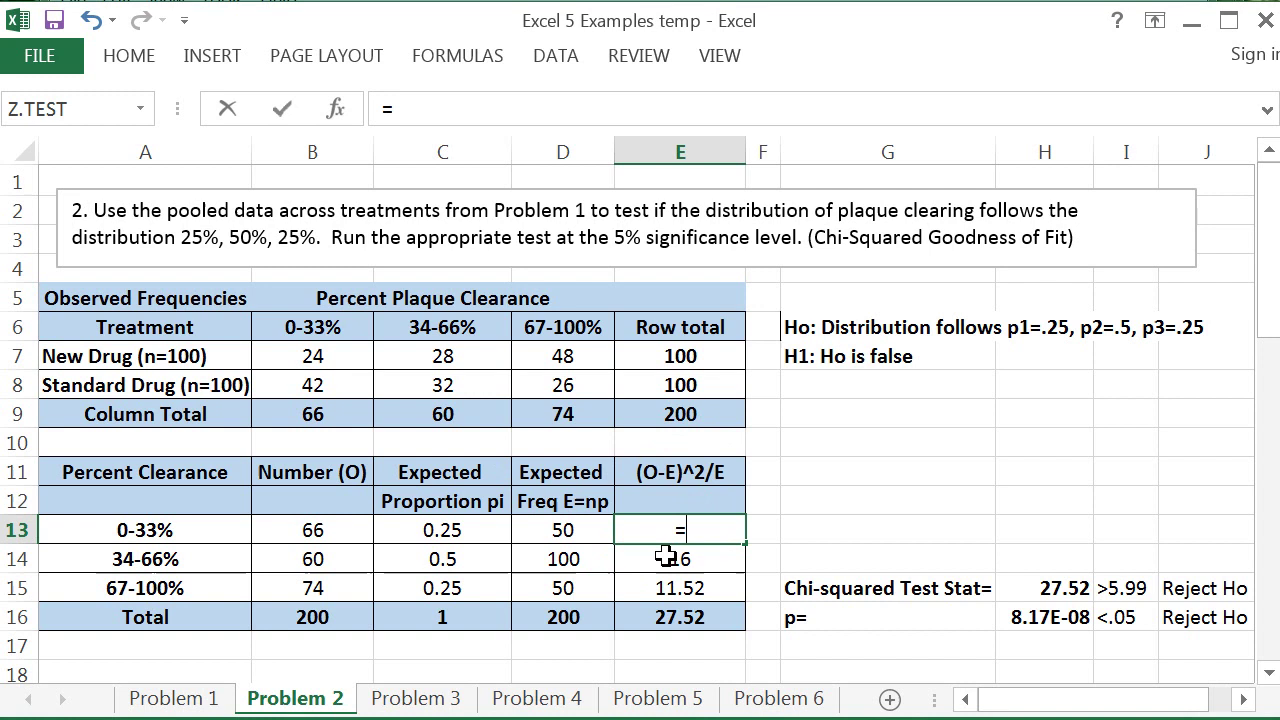
{"action": "left_click", "coordinate": [309, 527]}
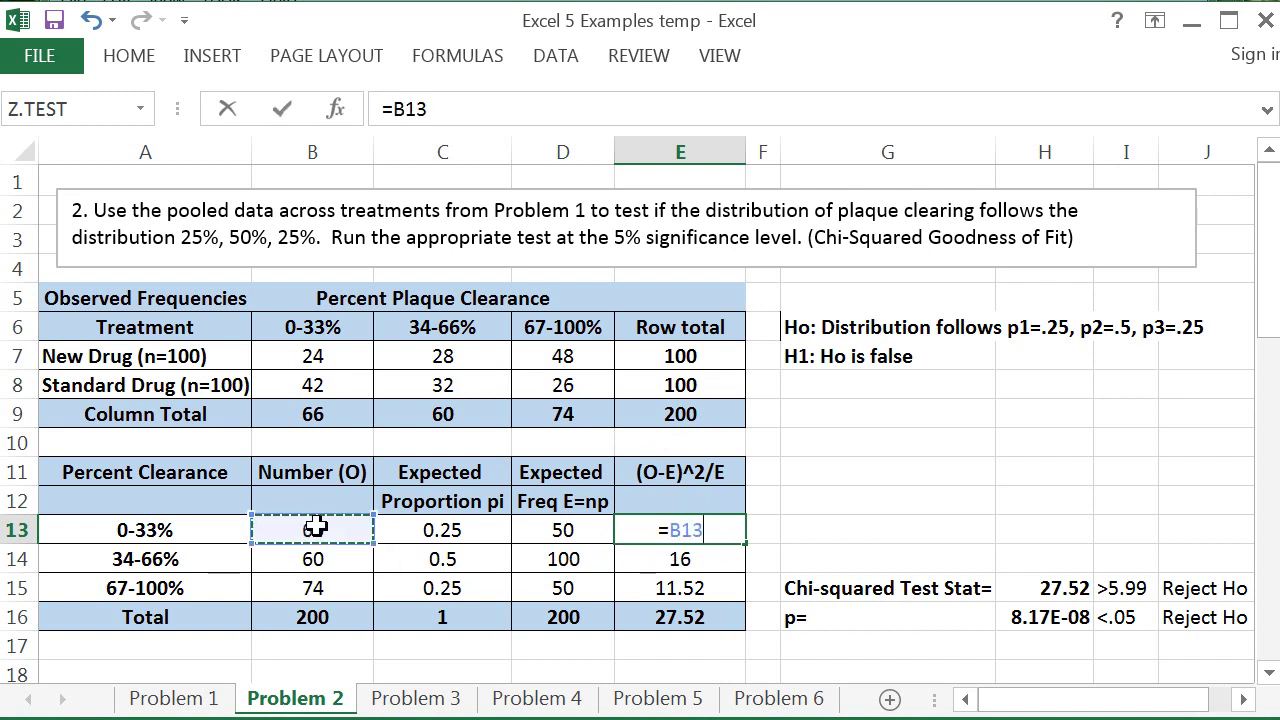
{"action": "key", "text": "BackSpace"}
{"action": "key", "text": "BackSpace"}
{"action": "key", "text": "BackSpace"}
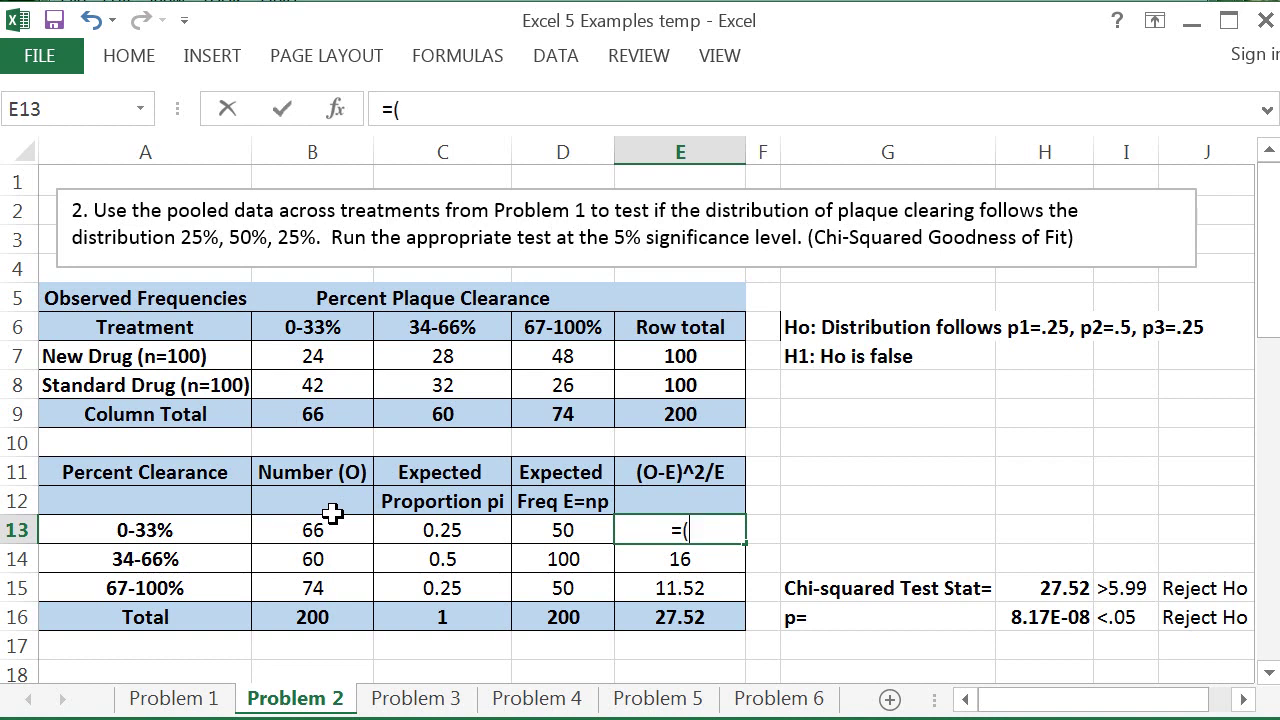
{"action": "left_click", "coordinate": [316, 529]}
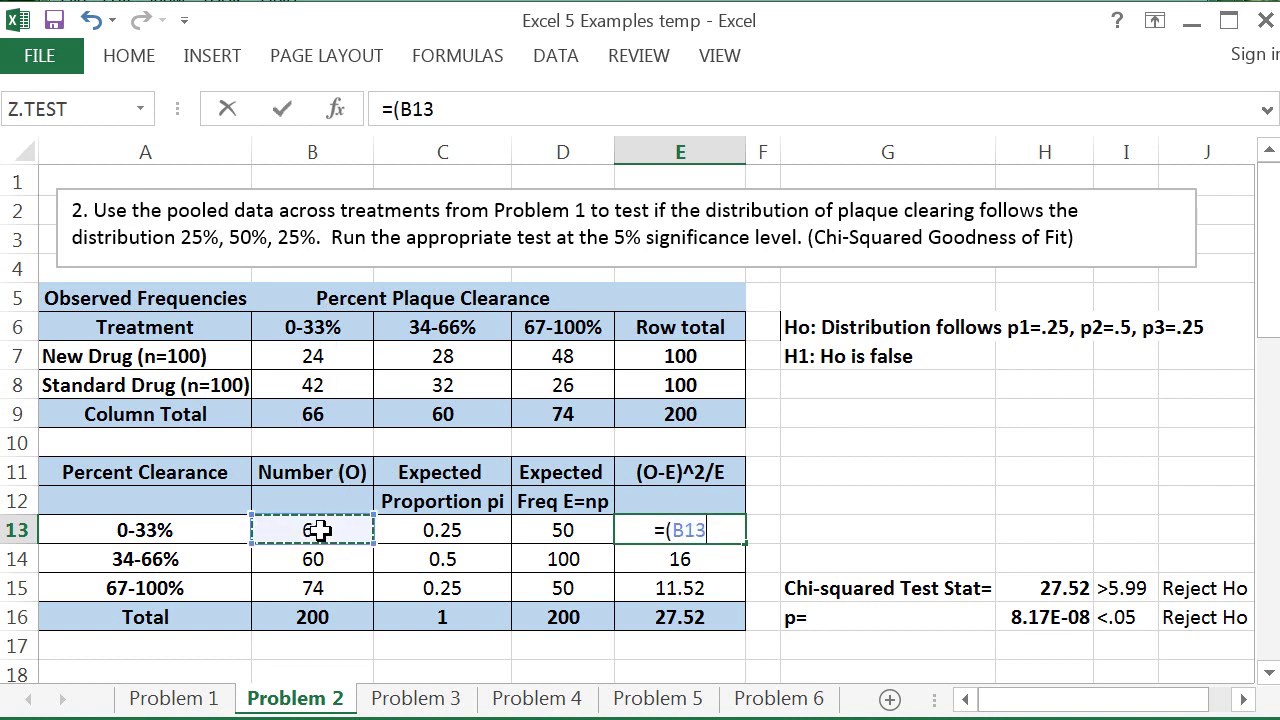
{"action": "type", "text": "-"}
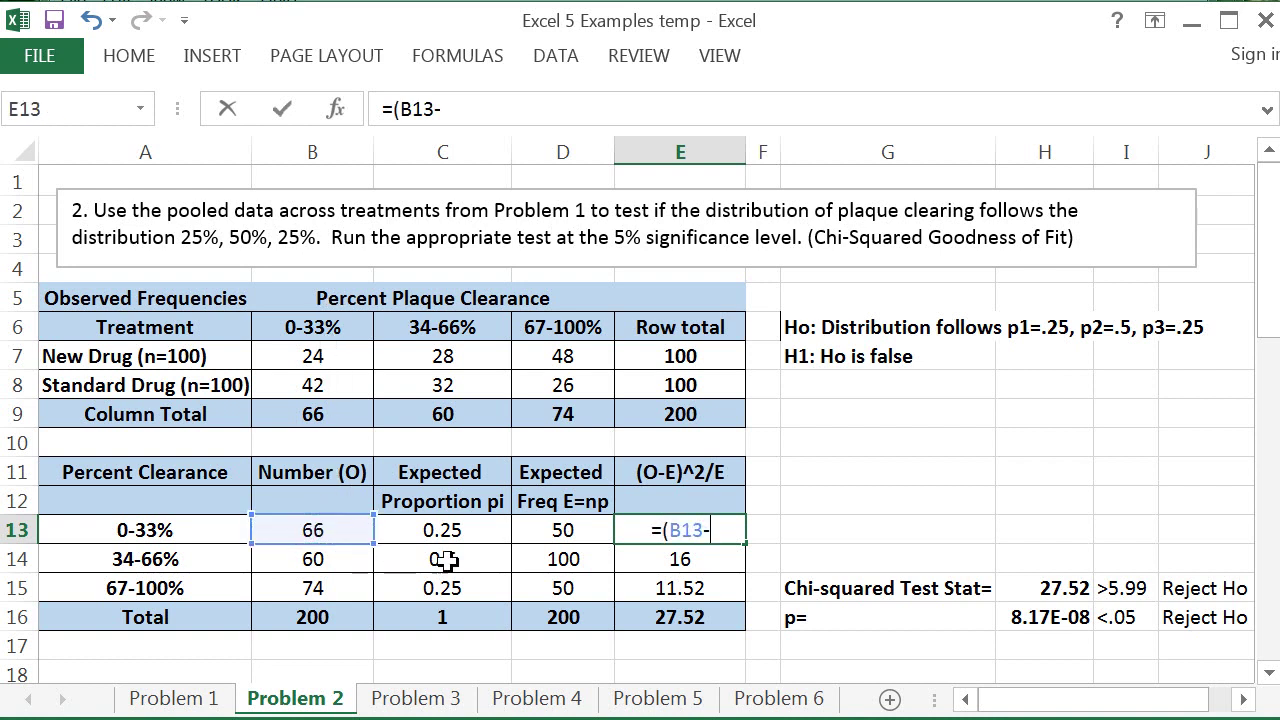
{"action": "left_click", "coordinate": [551, 529]}
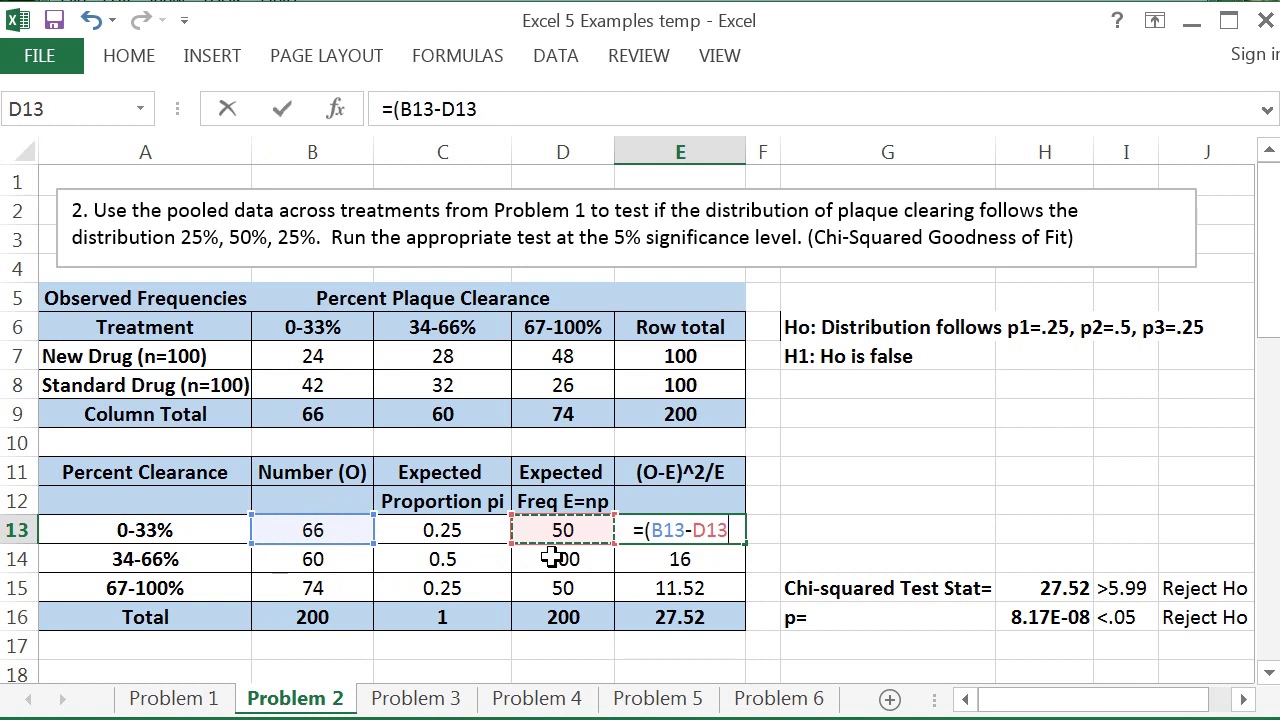
{"action": "type", "text": ")^"}
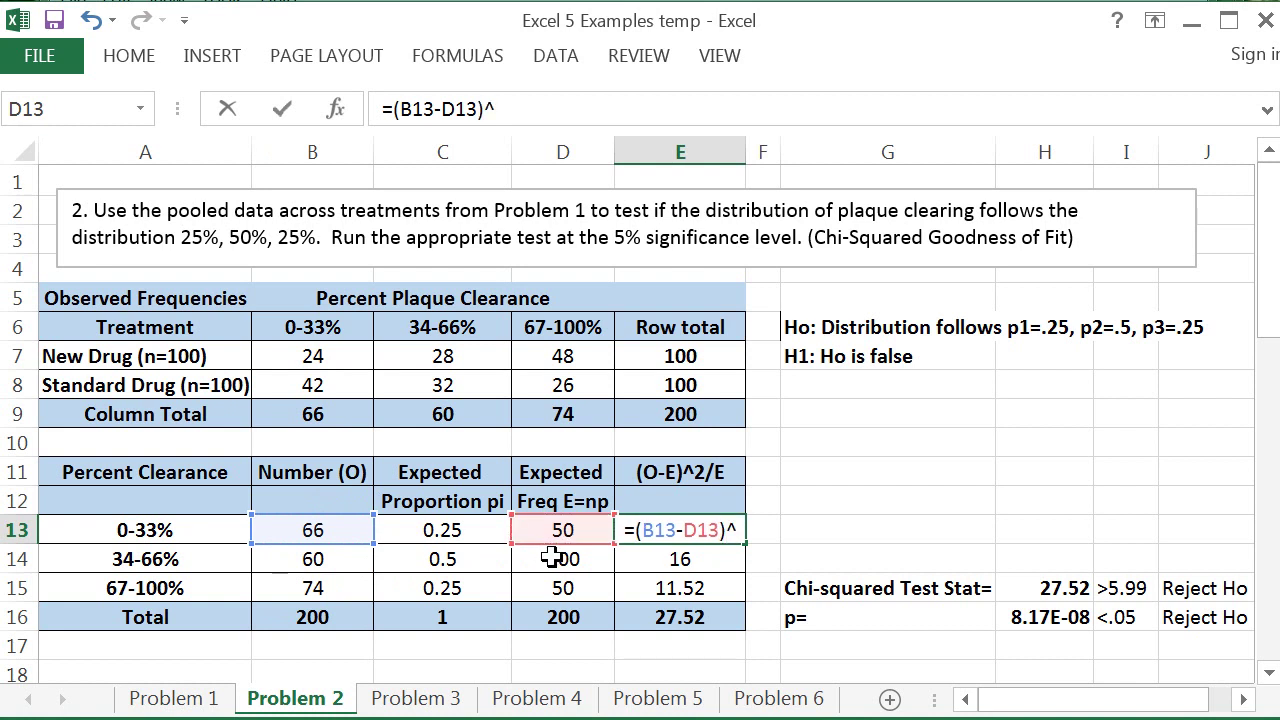
{"action": "type", "text": "2"}
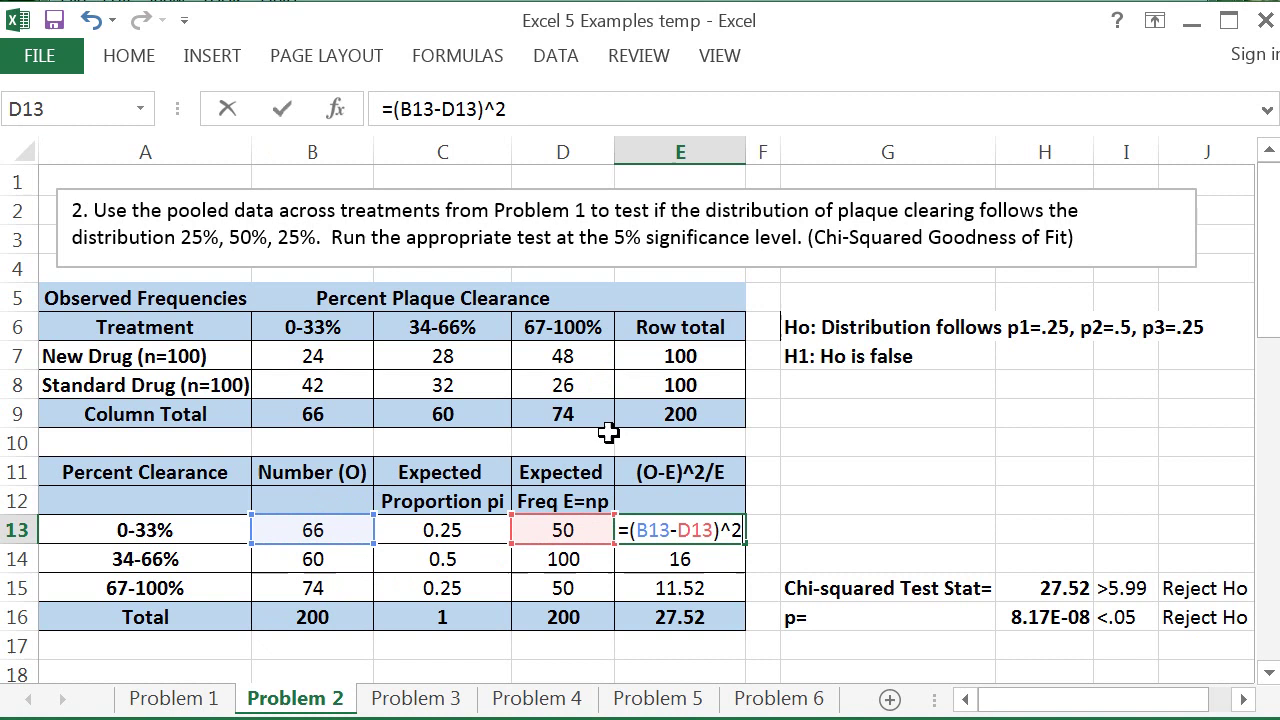
{"action": "type", "text": "/"}
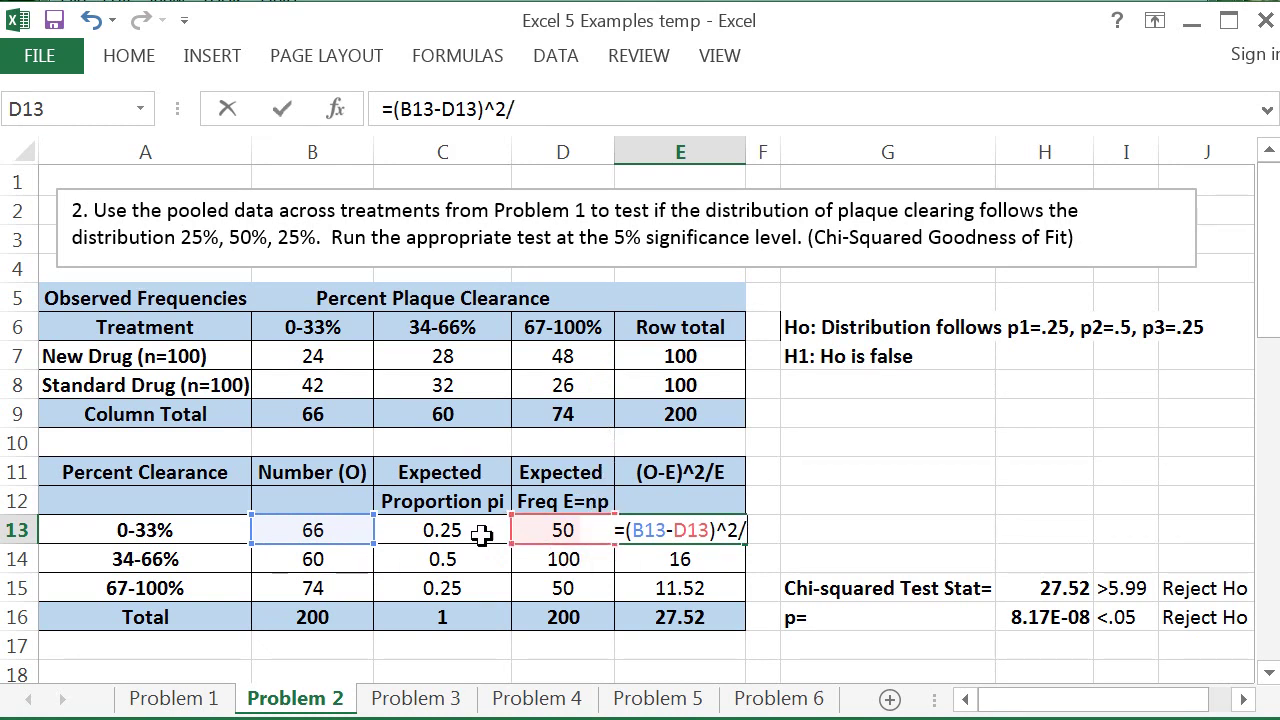
{"action": "left_click", "coordinate": [533, 530]}
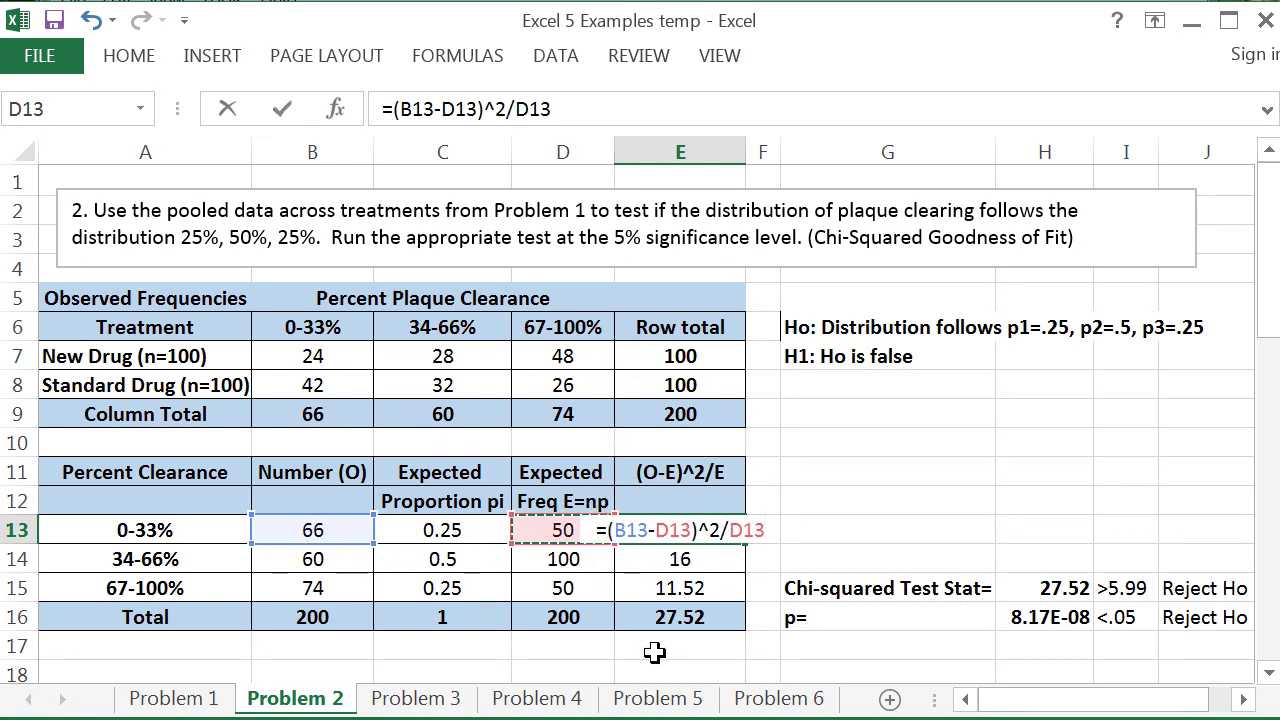
{"action": "key", "text": "Return"}
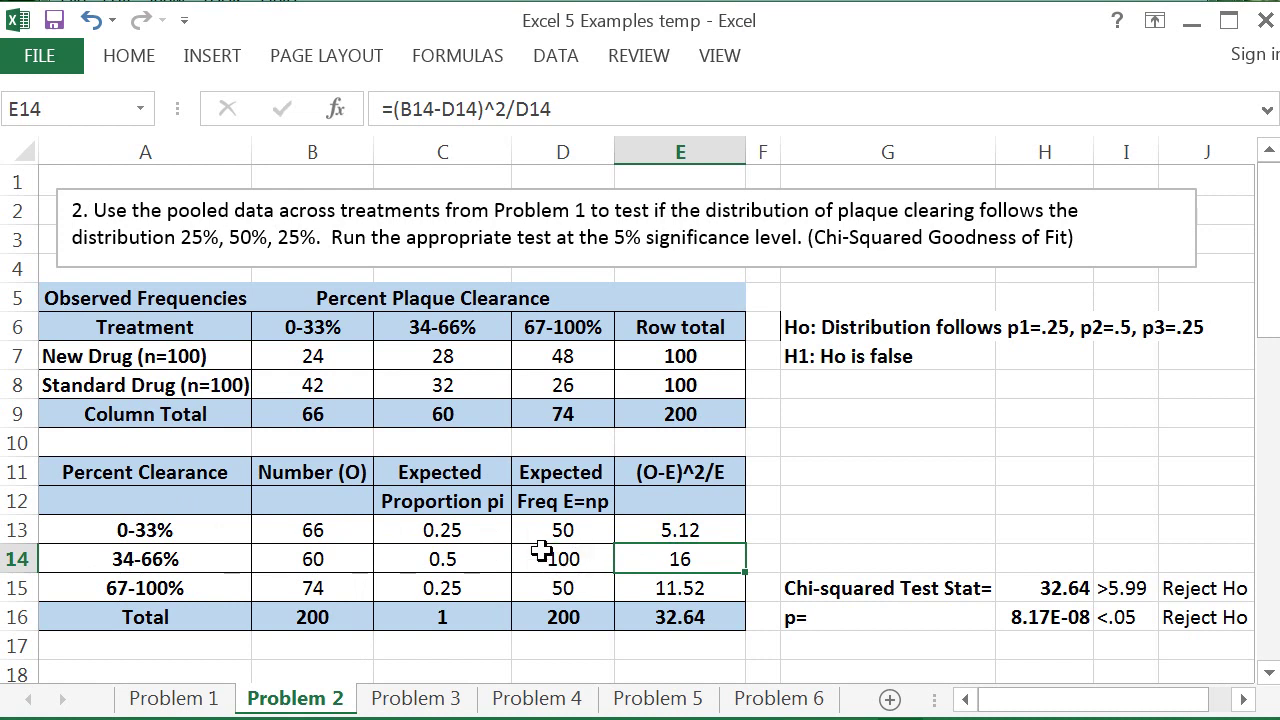
Examine the 67-100% row's contribution and its inputs, the summed total in E16, and the test statistic in H15
{"action": "left_click", "coordinate": [680, 590]}
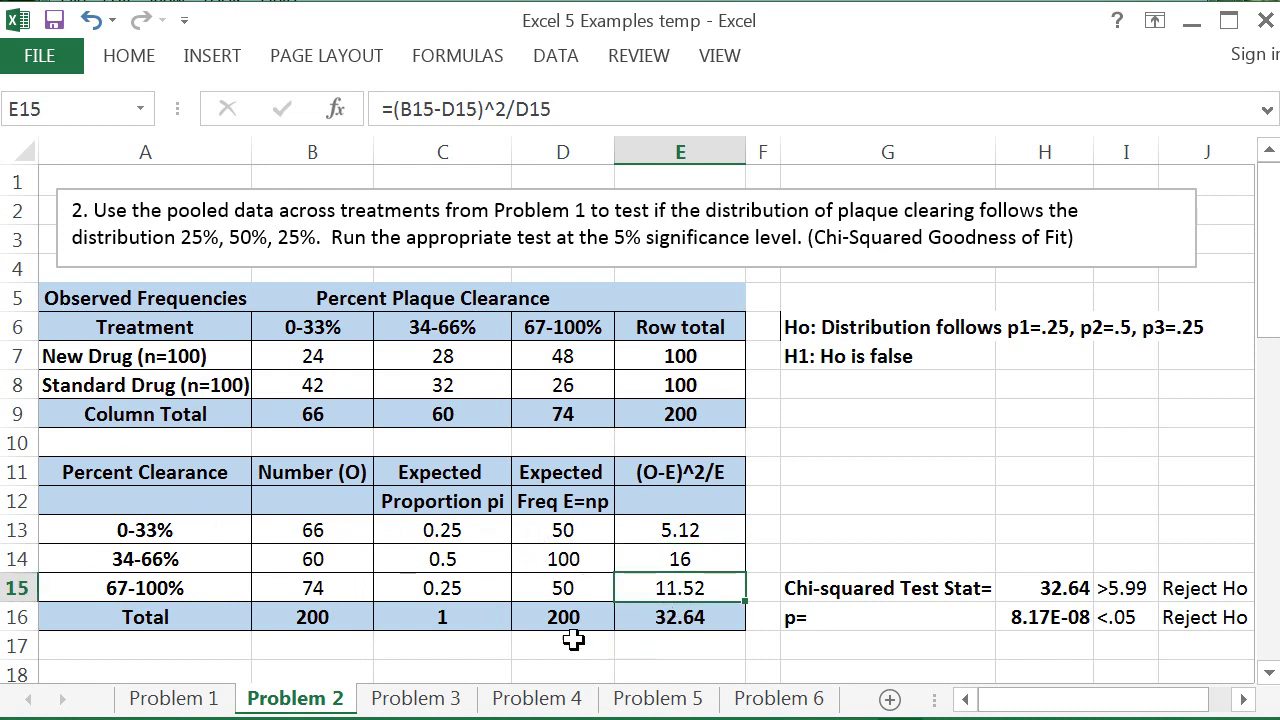
{"action": "left_click", "coordinate": [313, 587]}
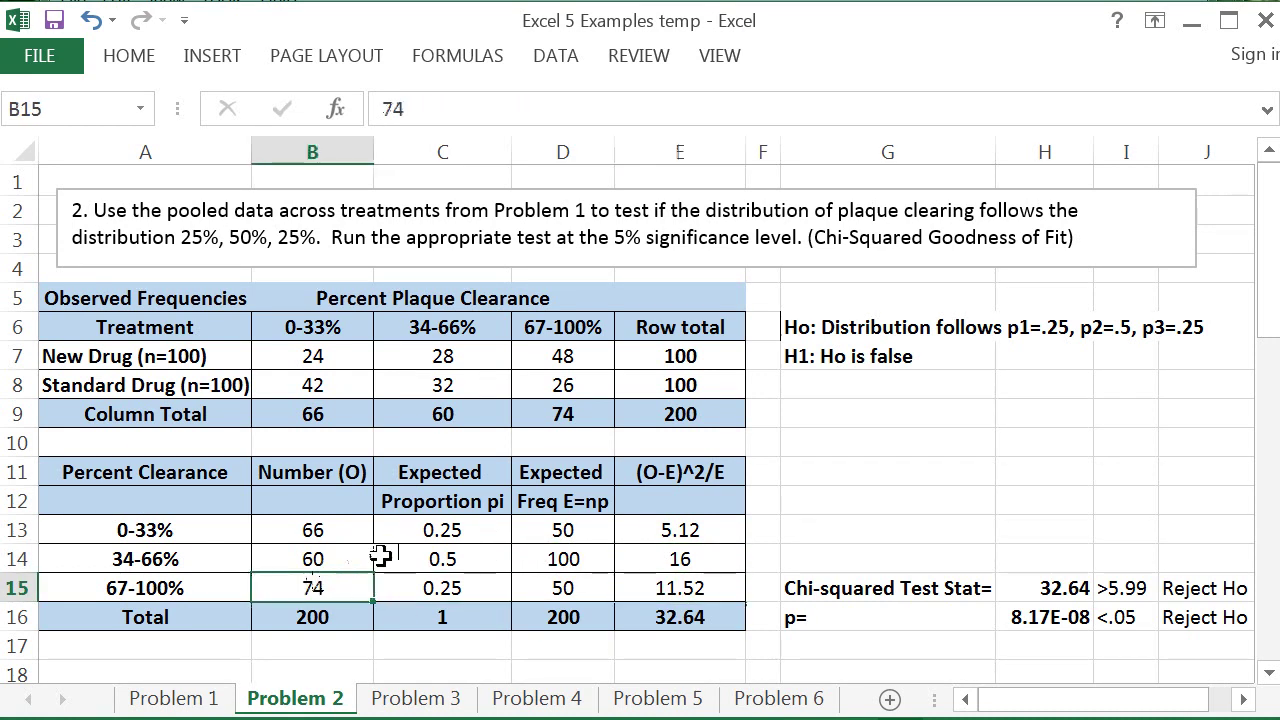
{"action": "left_click", "coordinate": [560, 590]}
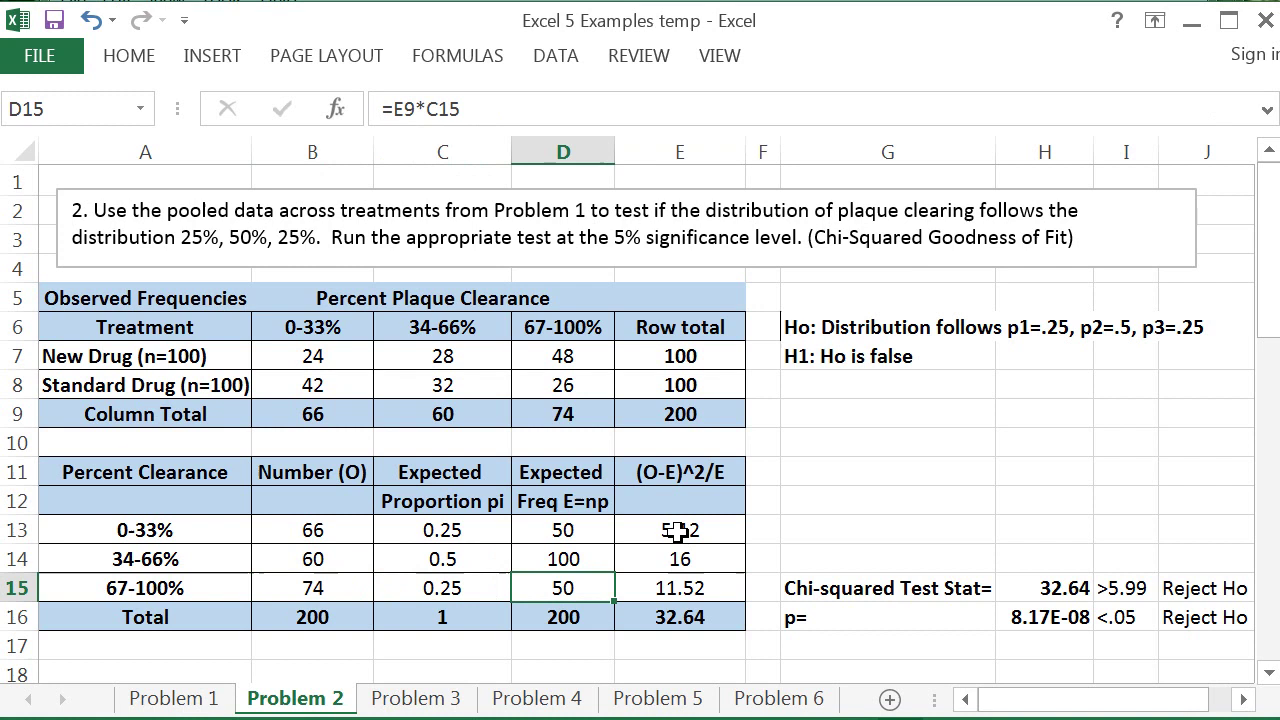
{"action": "left_click", "coordinate": [670, 618]}
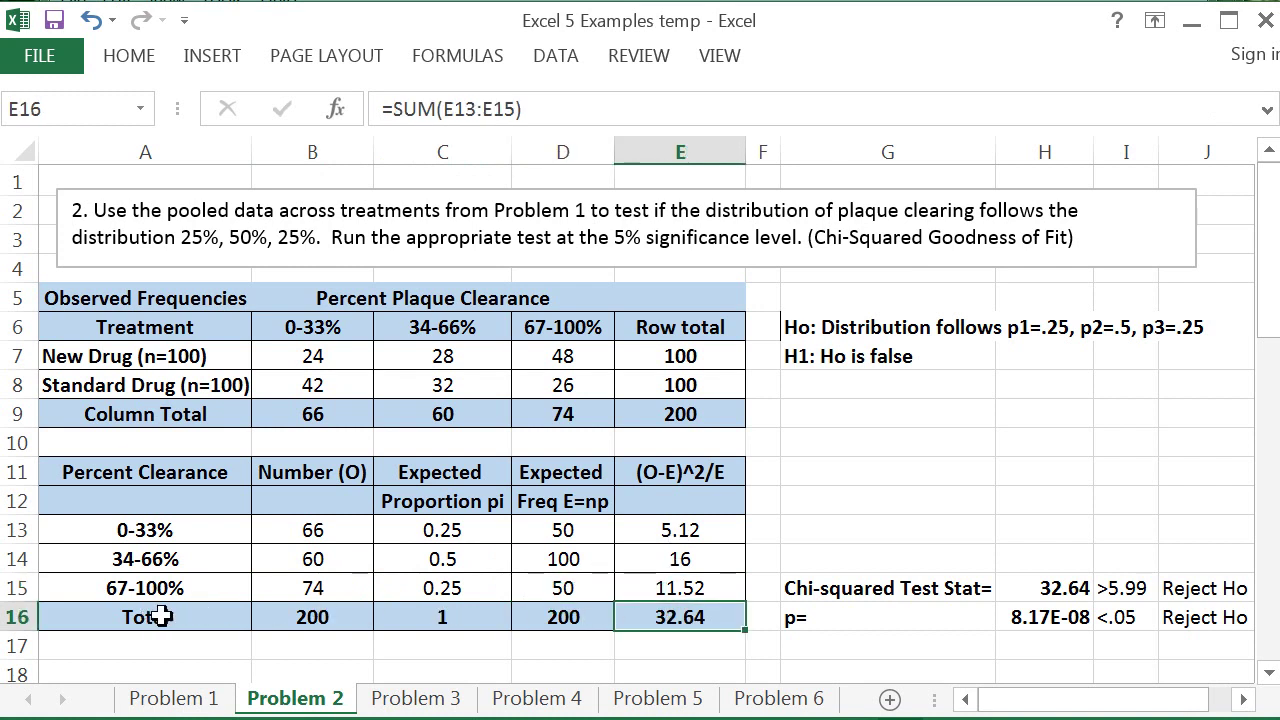
{"action": "left_click_drag", "start_coordinate": [658, 532], "coordinate": [675, 588]}
{"action": "left_click", "coordinate": [675, 615]}
{"action": "left_click", "coordinate": [1060, 588]}
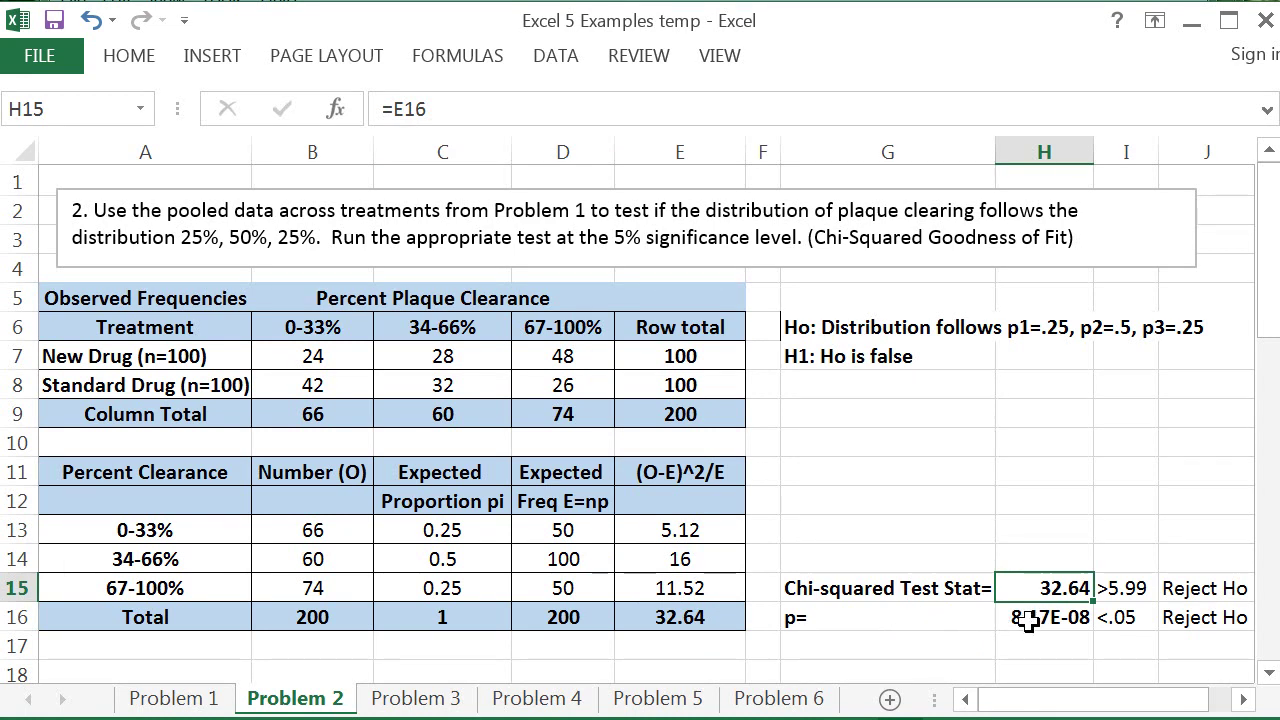
Review the critical value comparison in I15, the test decision in J15 and the alternative hypothesis in G7
{"action": "left_click", "coordinate": [1131, 588]}
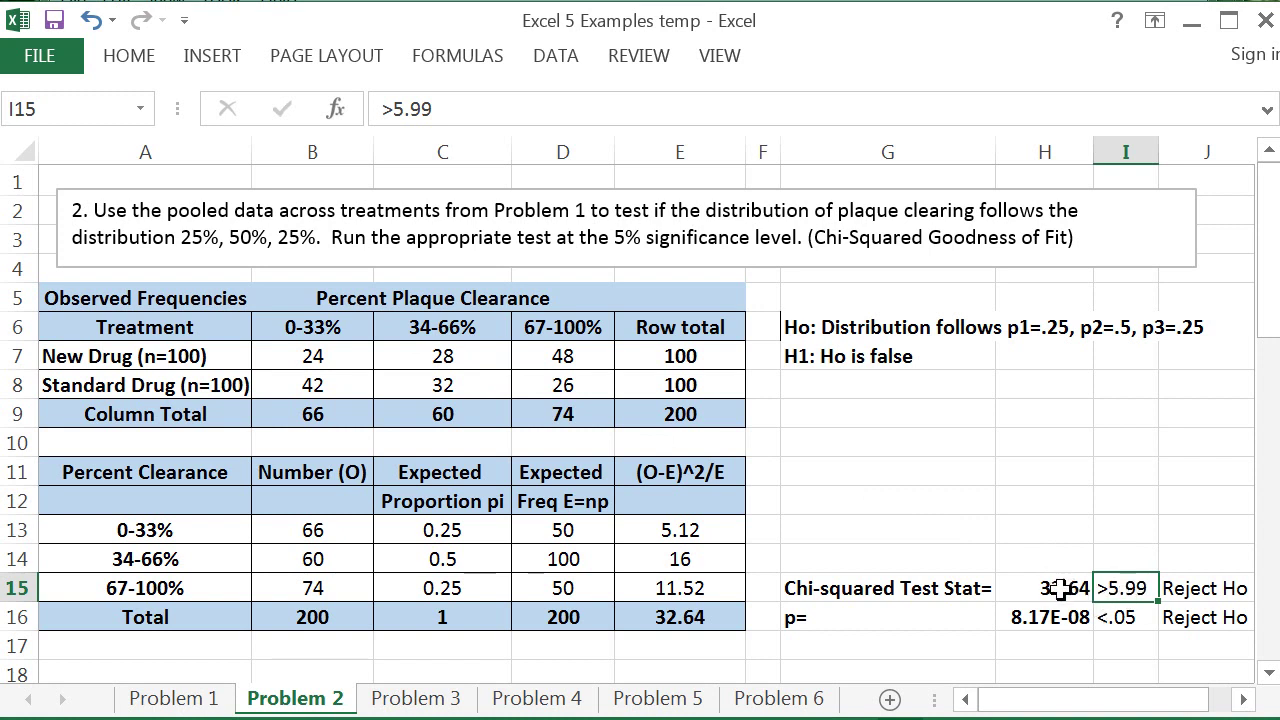
{"action": "left_click", "coordinate": [1192, 588]}
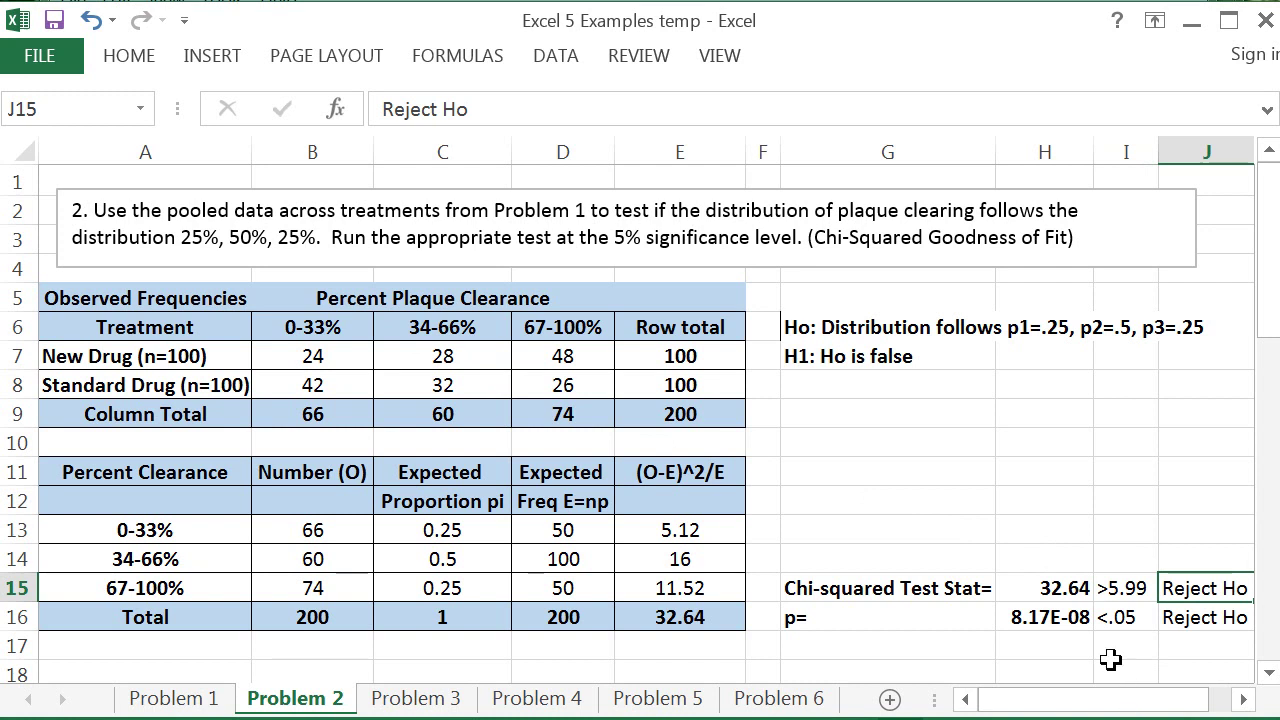
{"action": "left_click", "coordinate": [802, 356]}
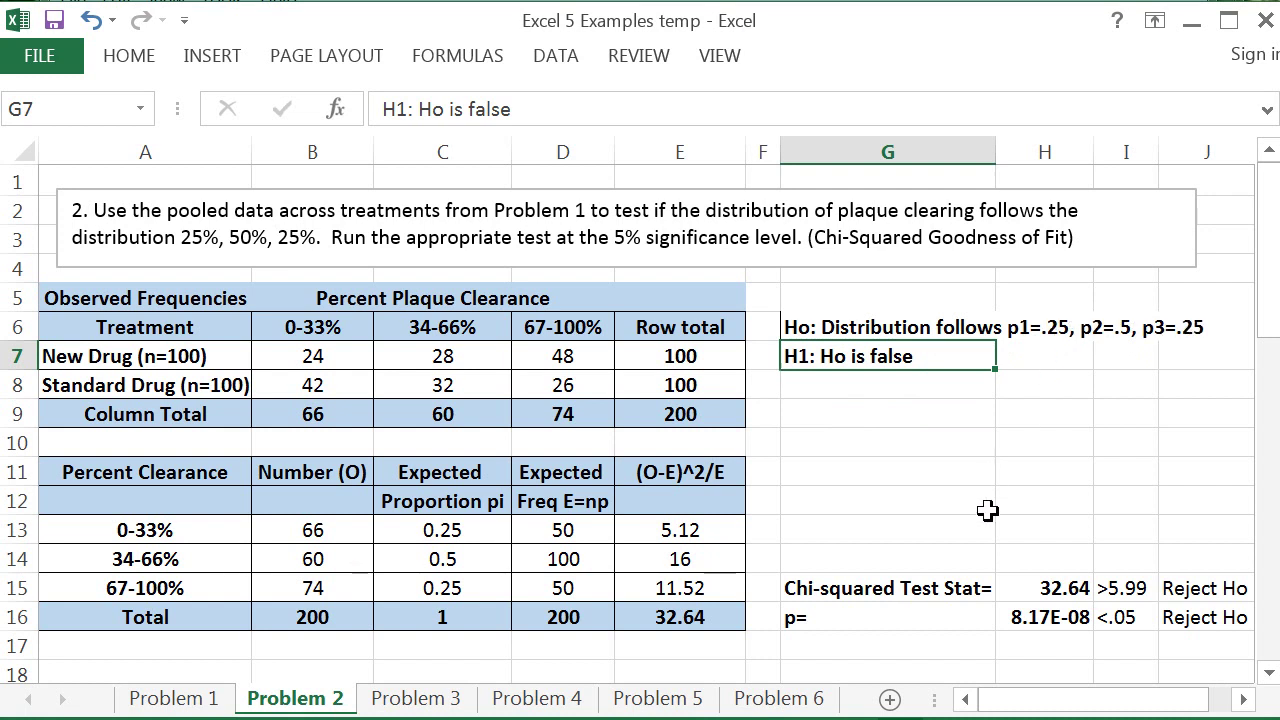
Examine the CHISQ.DIST.RT formula behind the p-value in H16, including its test statistic and degrees-of-freedom arguments
{"action": "left_click", "coordinate": [1046, 614]}
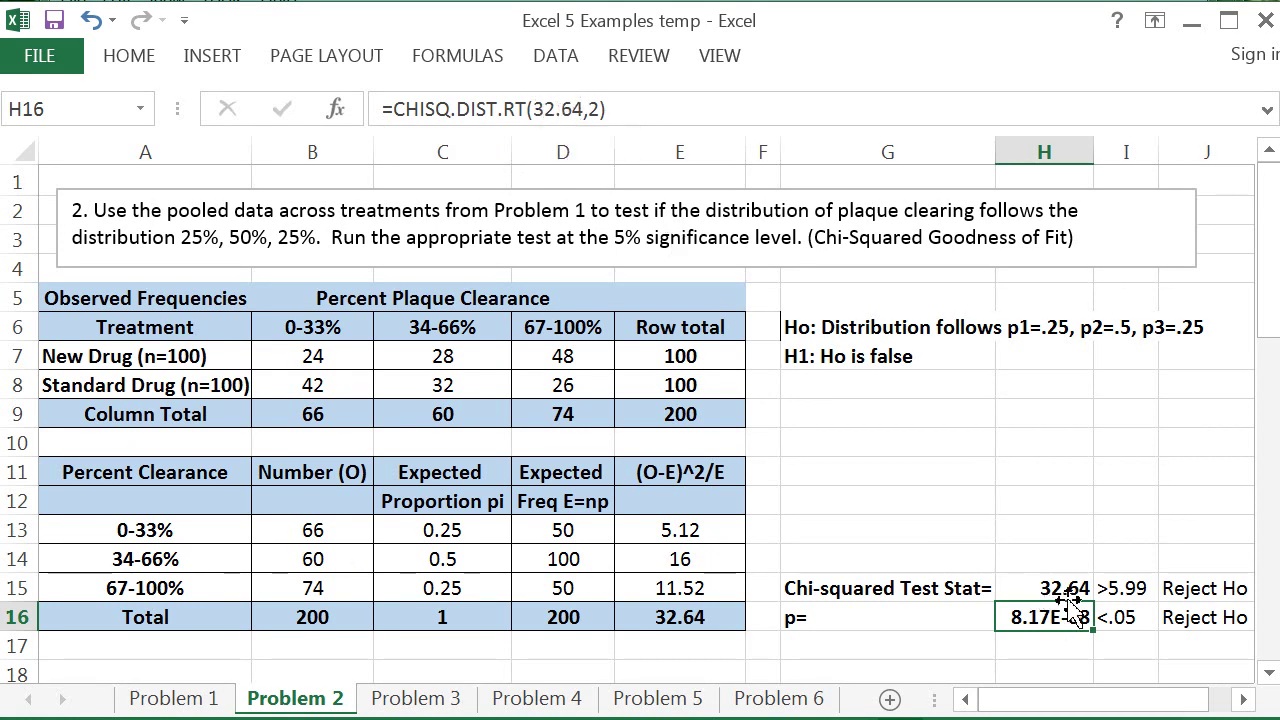
{"action": "left_click", "coordinate": [606, 112]}
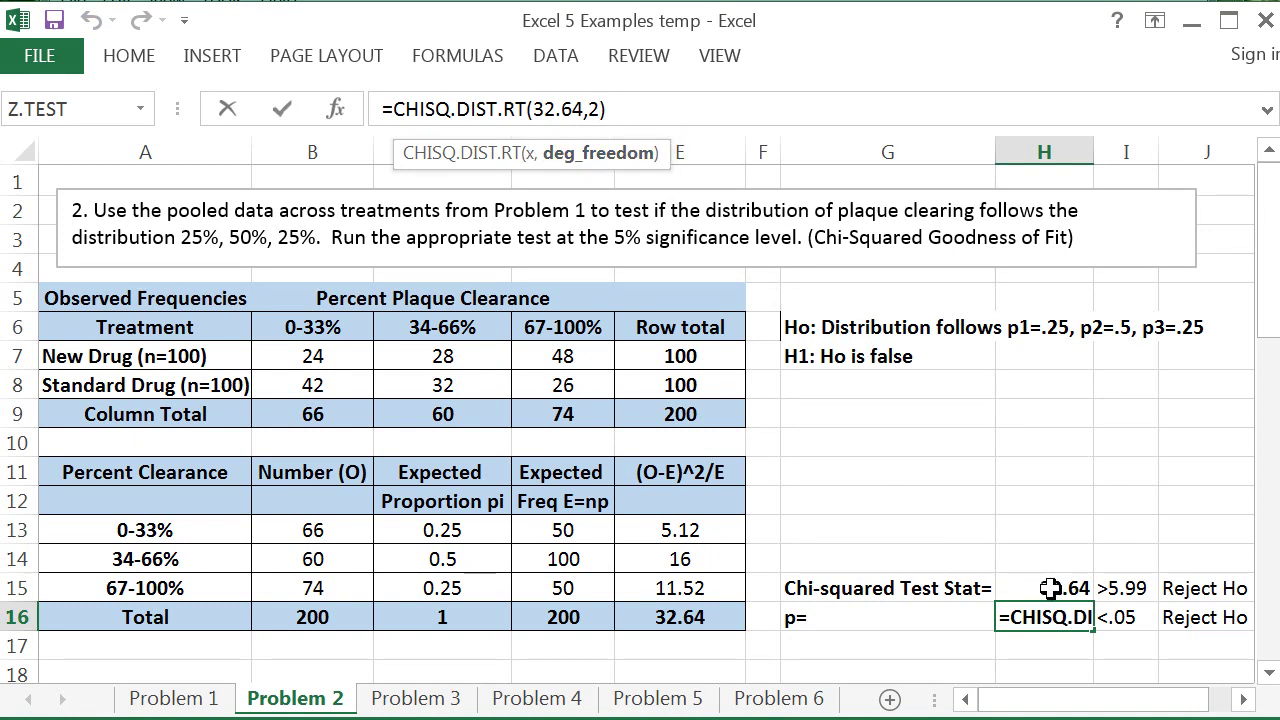
{"action": "key", "text": "Return"}
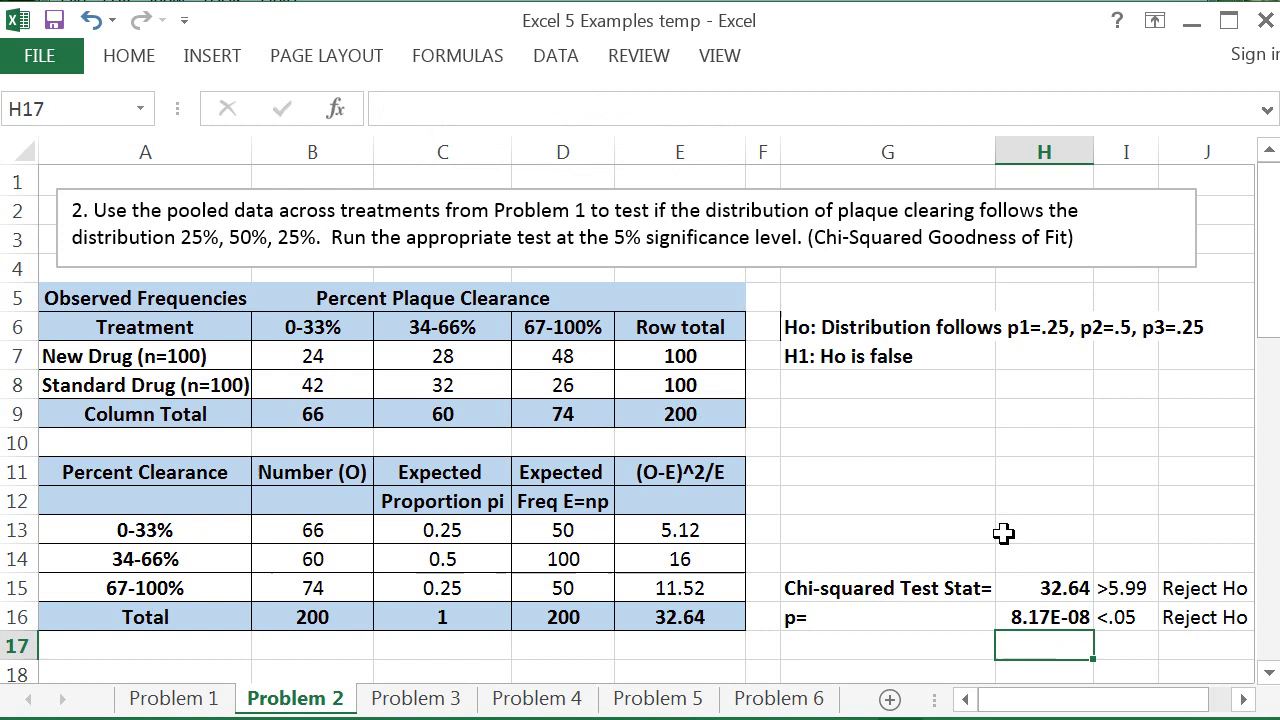